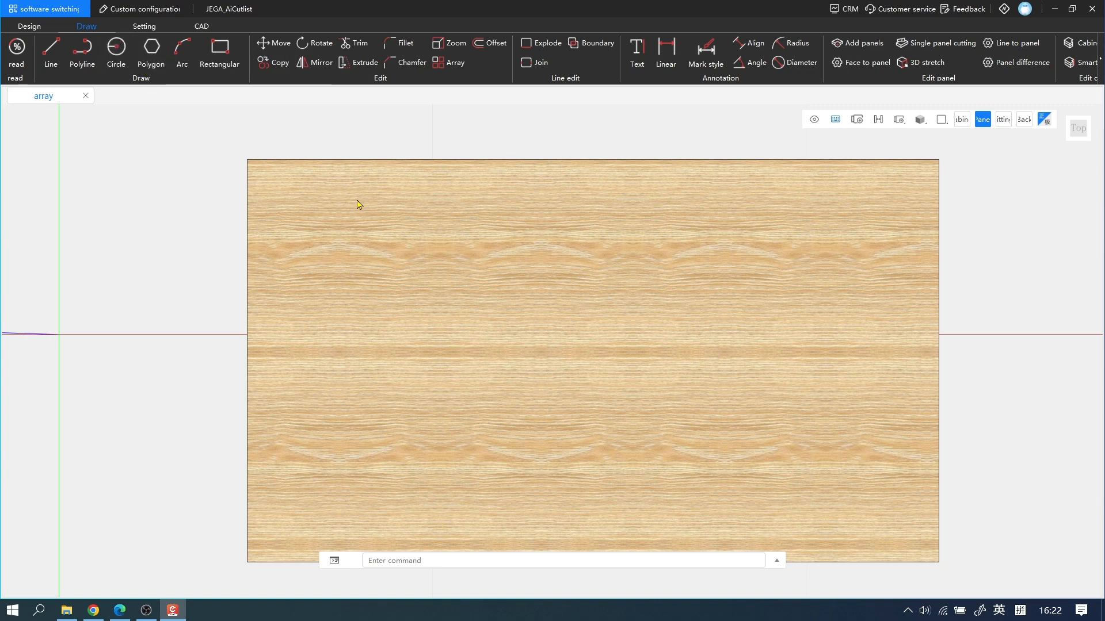
Draw a circle with a radius of about 70 near the panel's upper-left corner
{"action": "type", "text": "c"}
{"action": "key", "text": "Return"}
{"action": "left_click", "coordinate": [322, 226]}
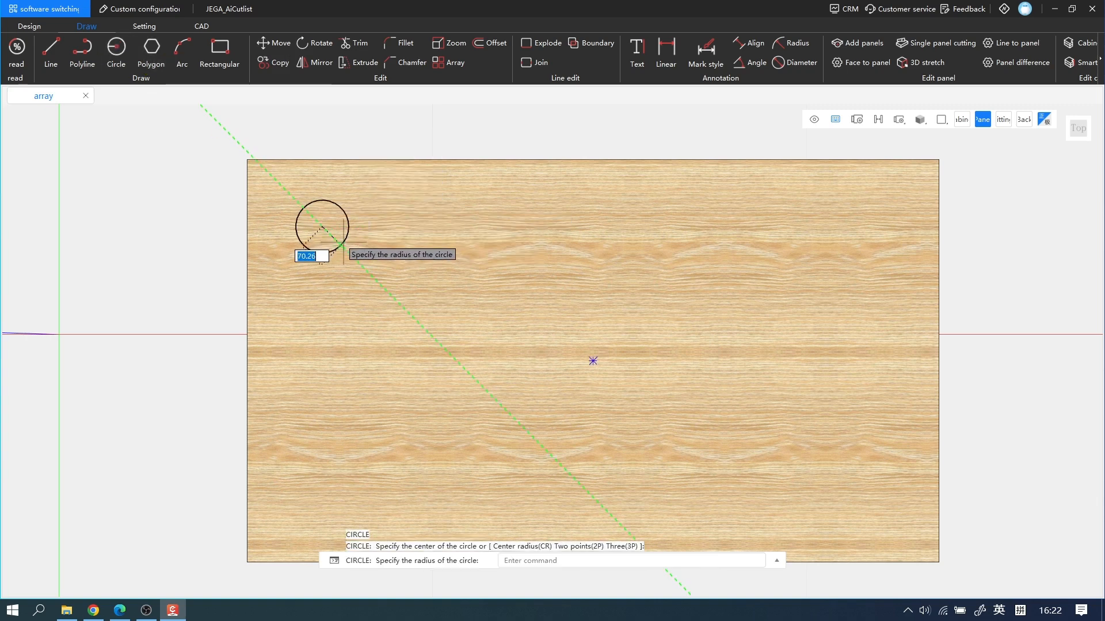
{"action": "left_click", "coordinate": [344, 244]}
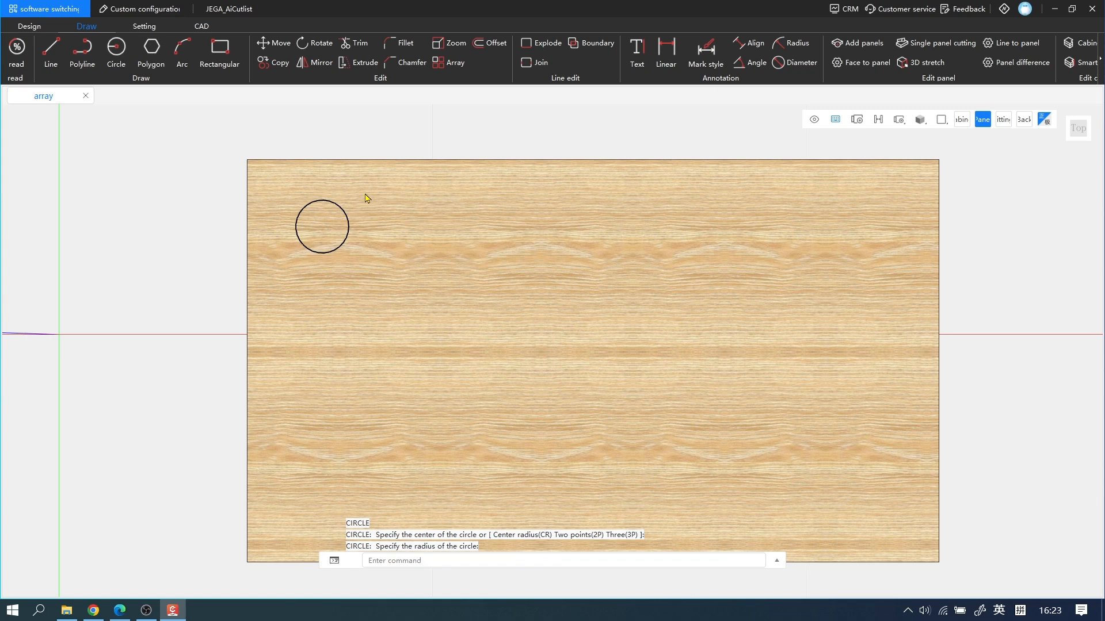
Move the circle from its centre by a distance of 300 at a 45° angle towards the lower right
{"action": "left_click", "coordinate": [281, 45]}
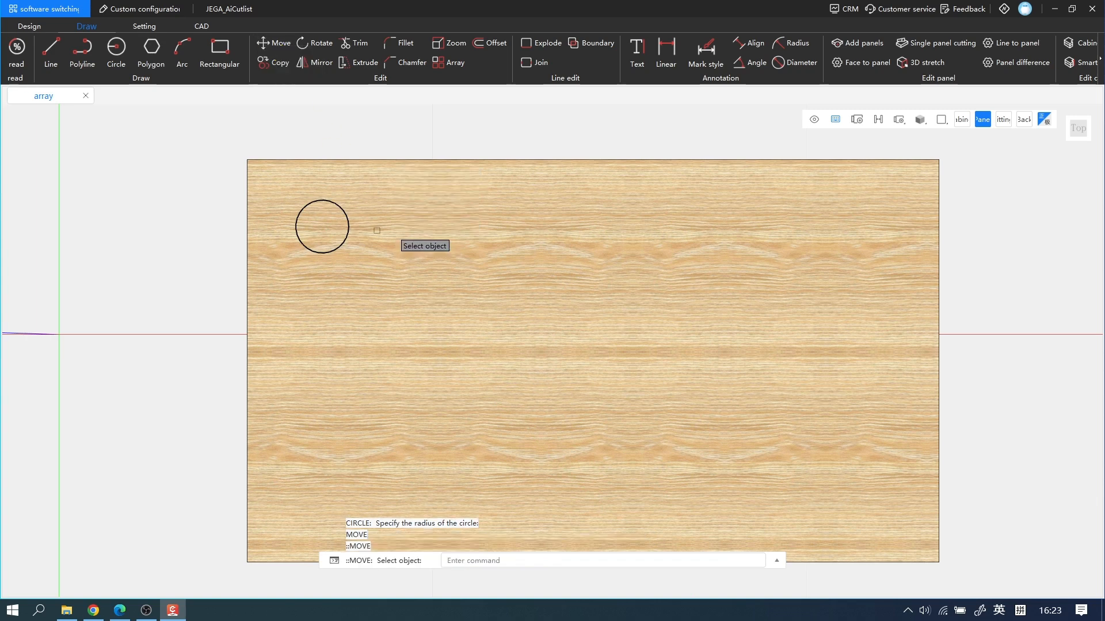
{"action": "left_click", "coordinate": [333, 251]}
{"action": "key", "text": "Return"}
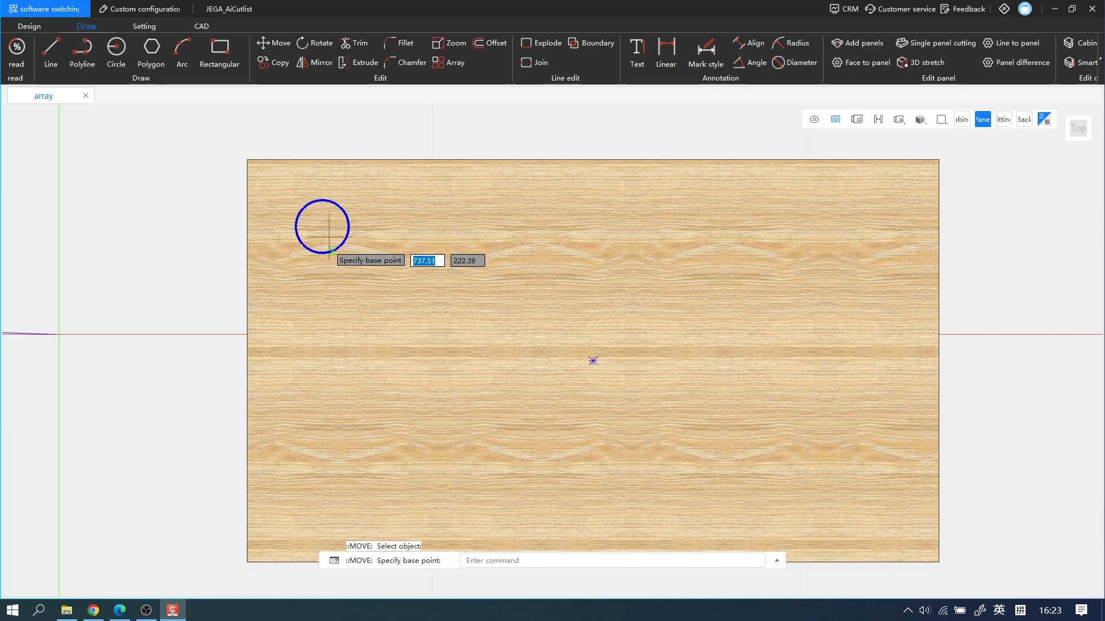
{"action": "left_click", "coordinate": [322, 227]}
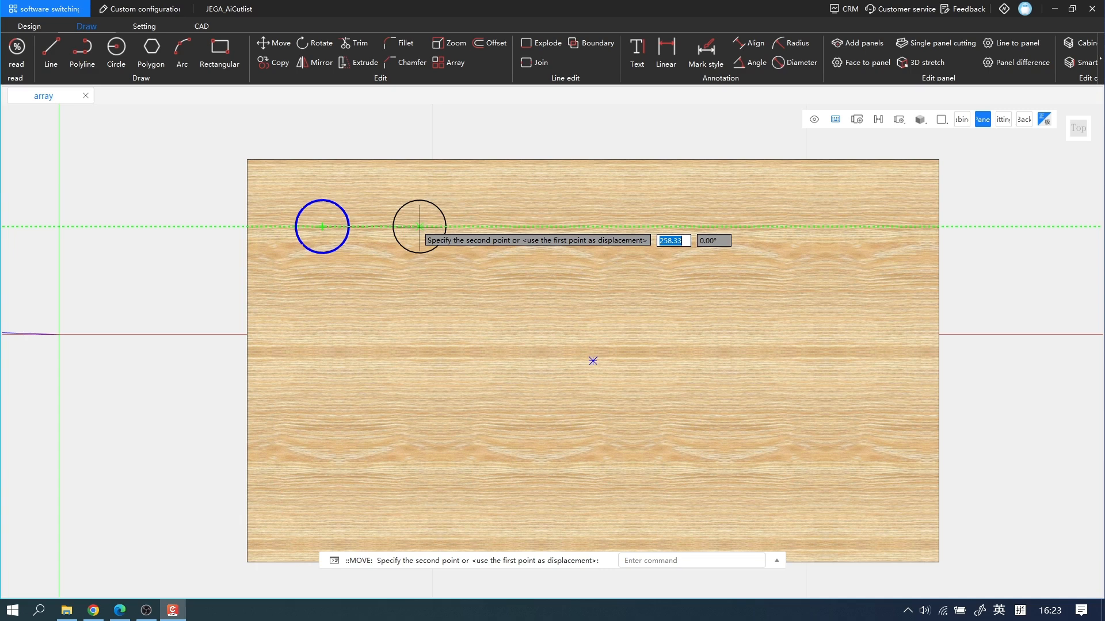
{"action": "type", "text": "300"}
{"action": "key", "text": "Tab"}
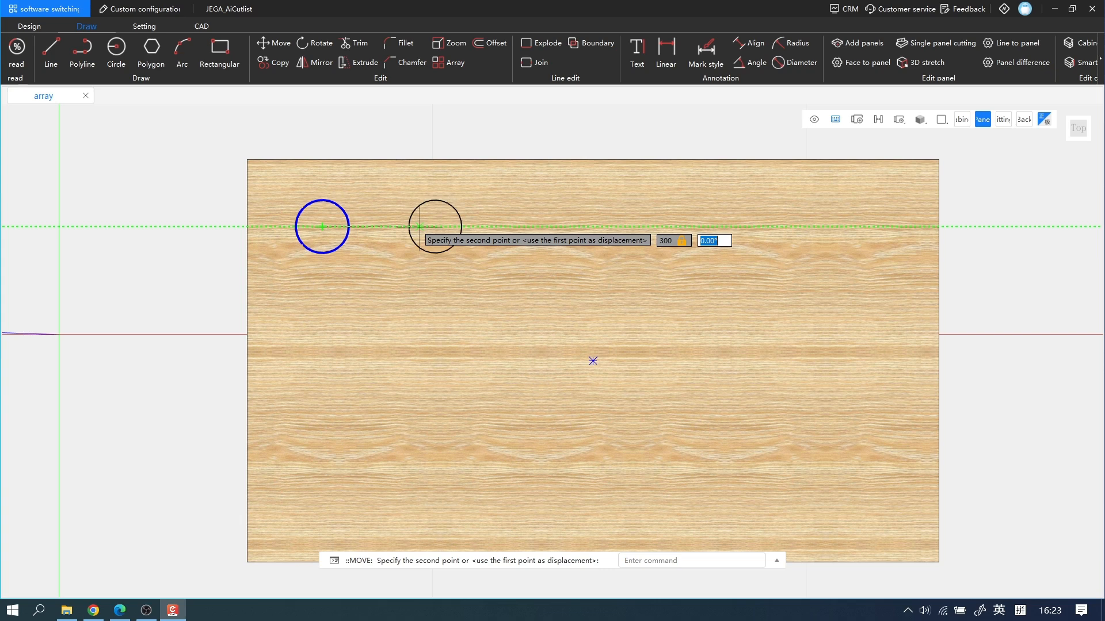
{"action": "type", "text": "45"}
{"action": "key", "text": "Tab"}
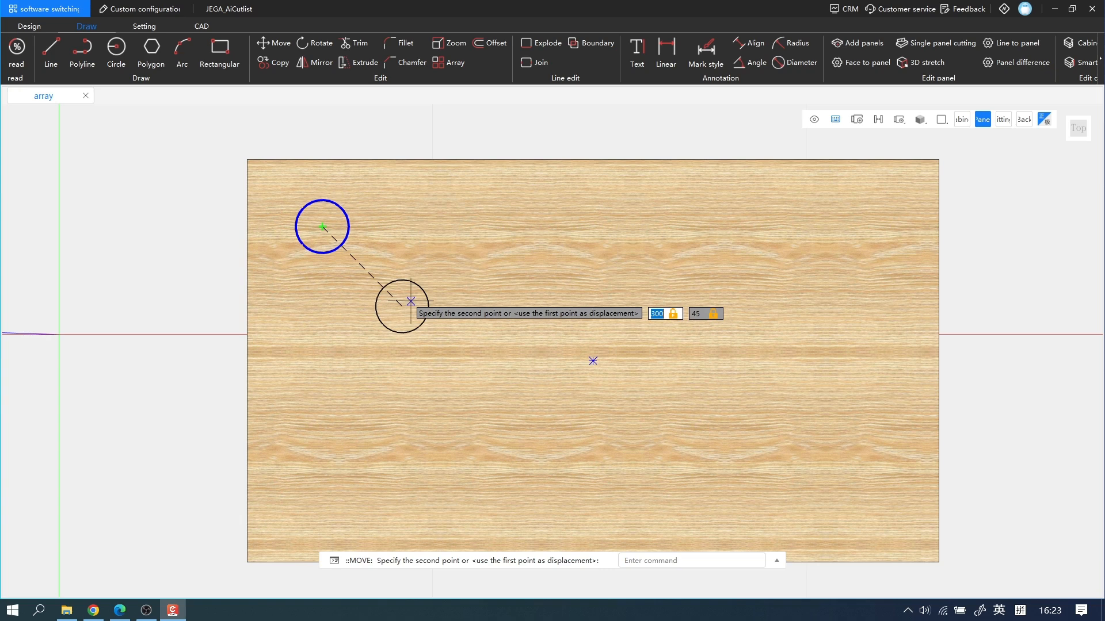
{"action": "key", "text": "Return"}
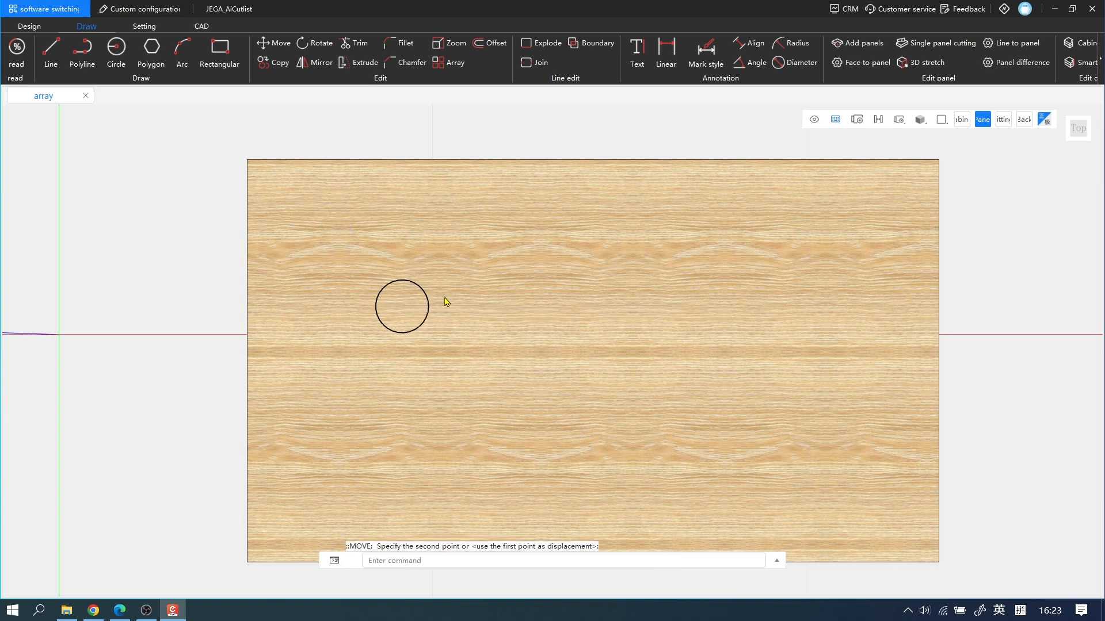
Copy the circle from its centre about 225 horizontally to the right
{"action": "left_click", "coordinate": [405, 333]}
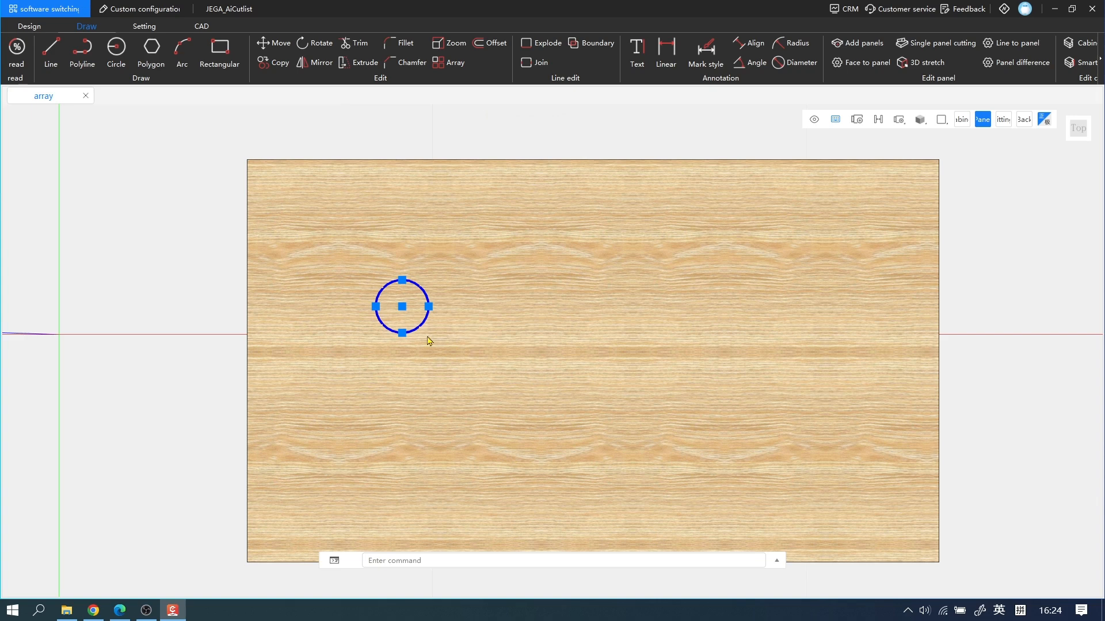
{"action": "type", "text": "CO"}
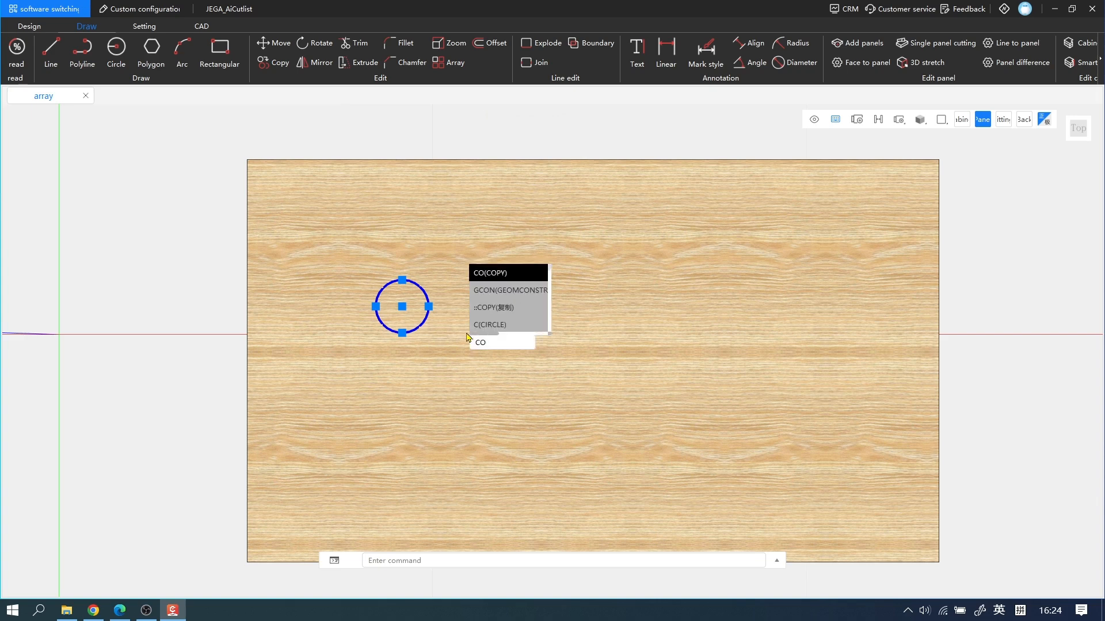
{"action": "key", "text": "Return"}
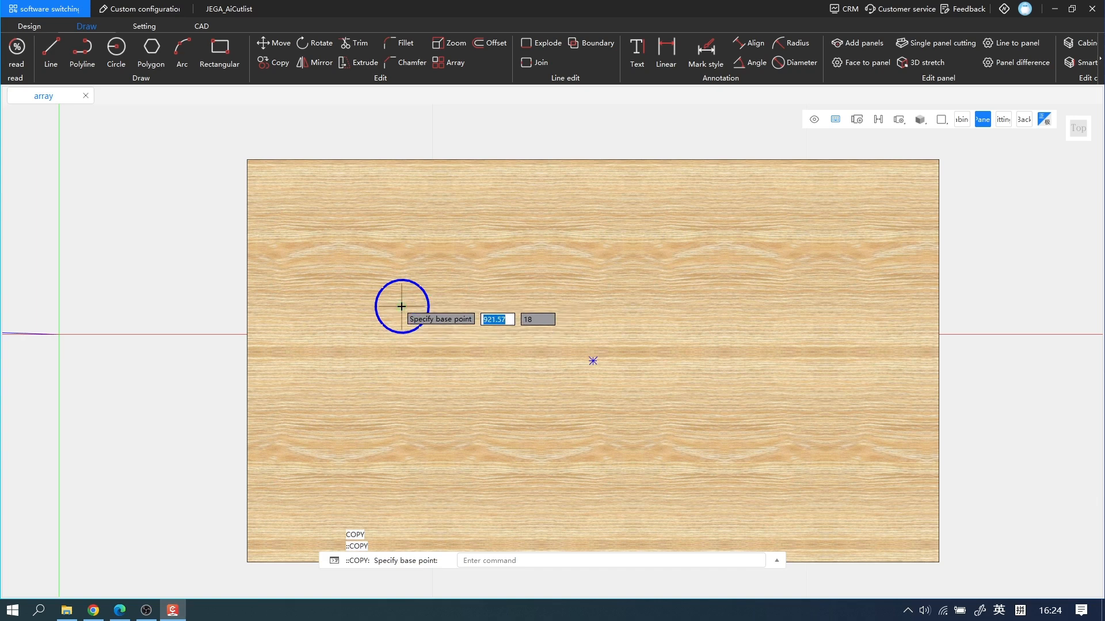
{"action": "left_click", "coordinate": [401, 306]}
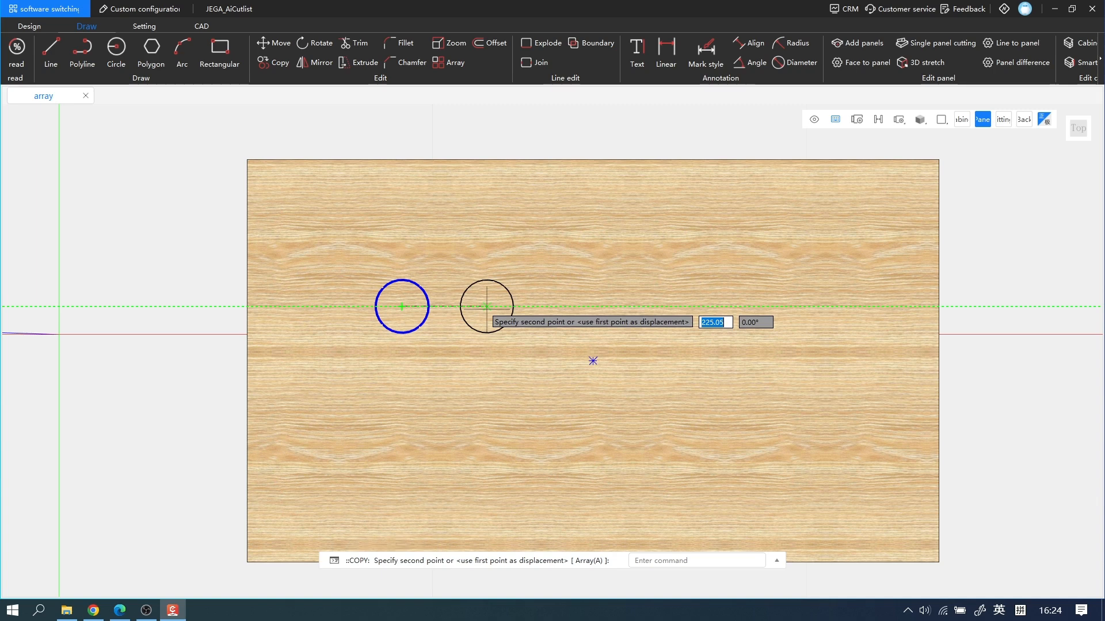
{"action": "left_click", "coordinate": [486, 306]}
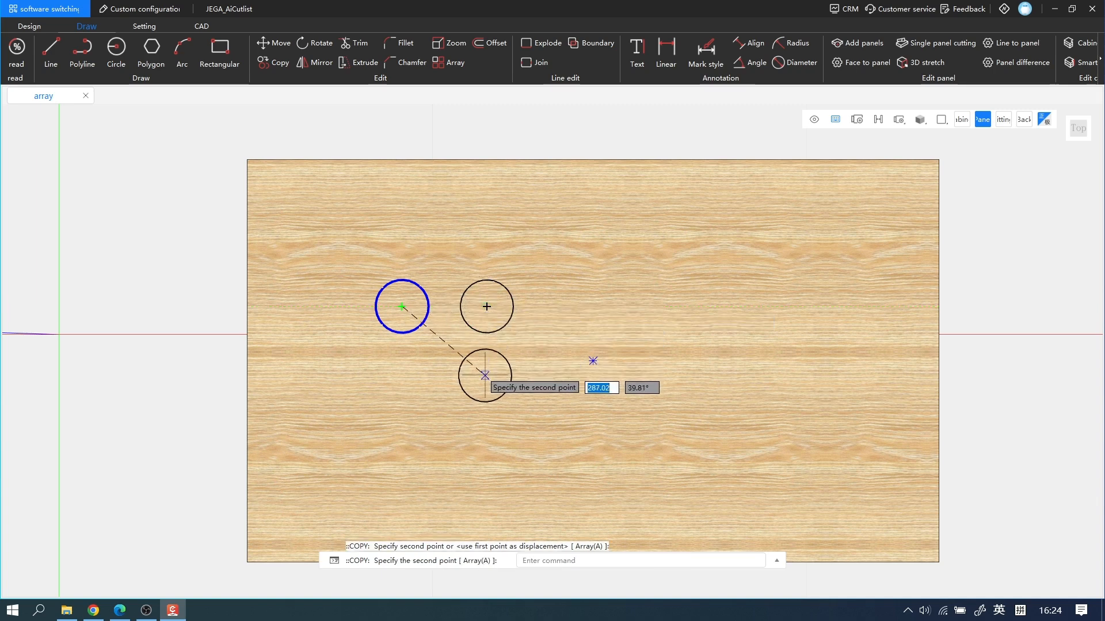
Place two more circle copies 100 from the original centre, at 45° and about 103°, and undo the copies
{"action": "type", "text": "100"}
{"action": "key", "text": "Tab"}
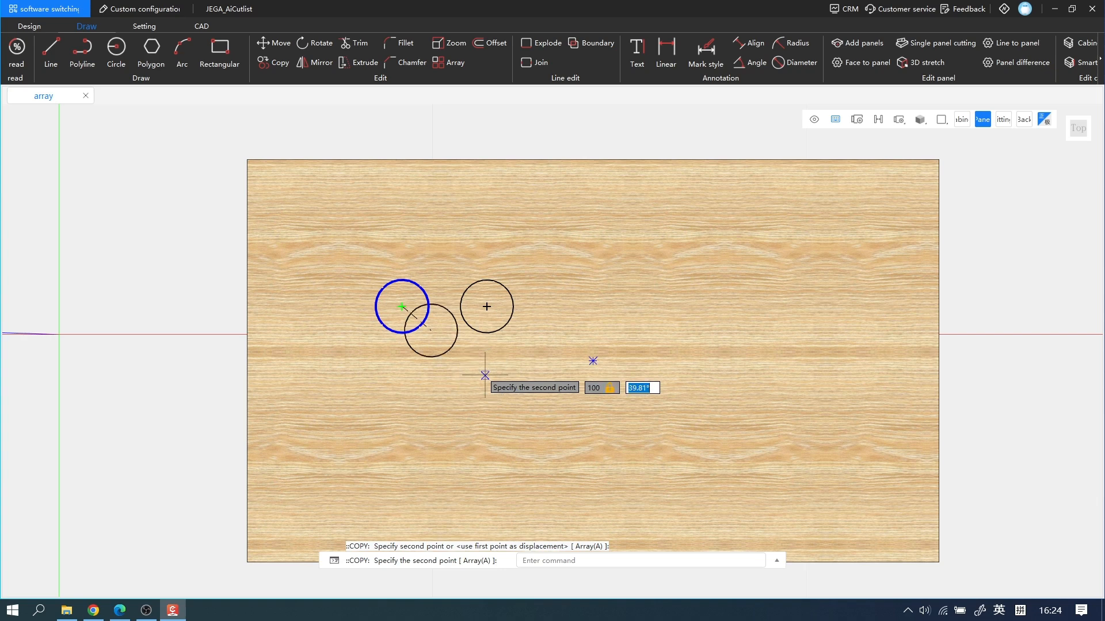
{"action": "type", "text": "45"}
{"action": "key", "text": "Return"}
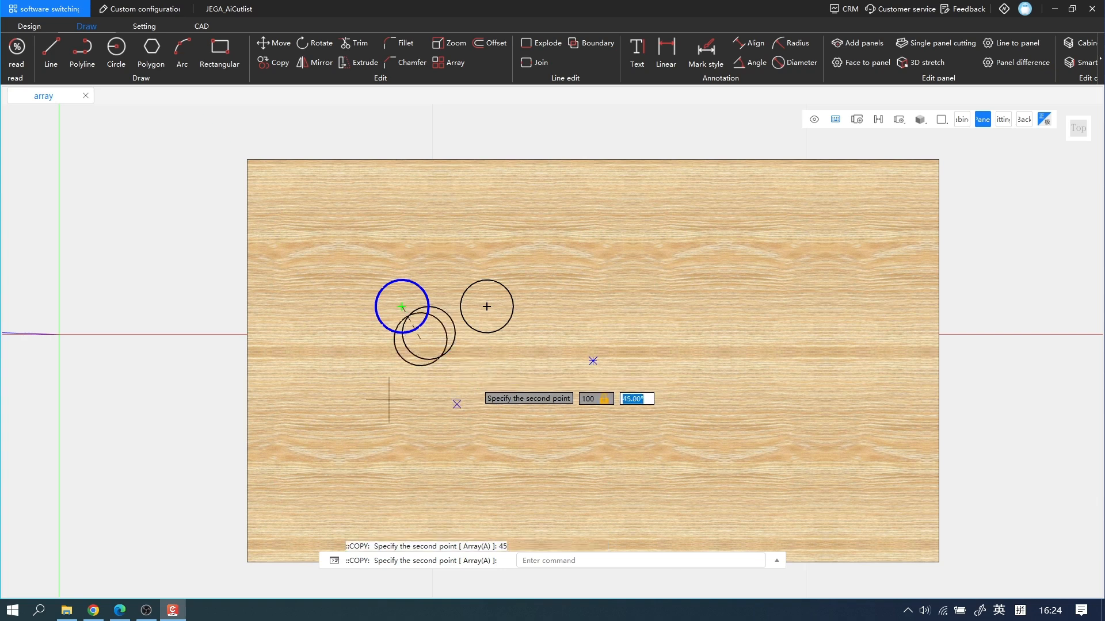
{"action": "key", "text": "Return"}
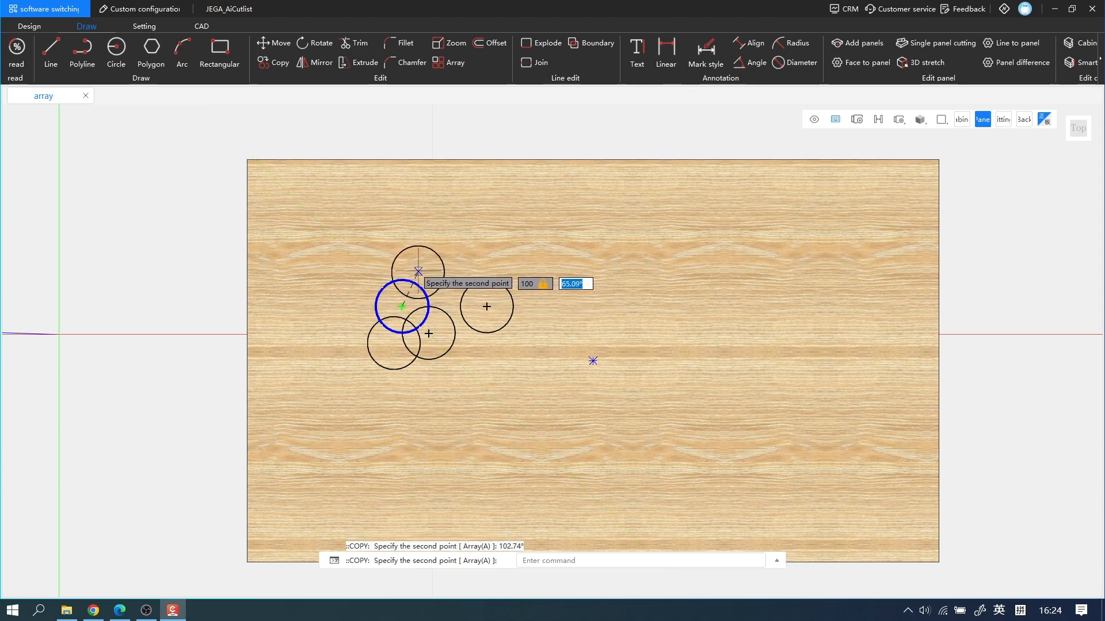
{"action": "key", "text": "Escape"}
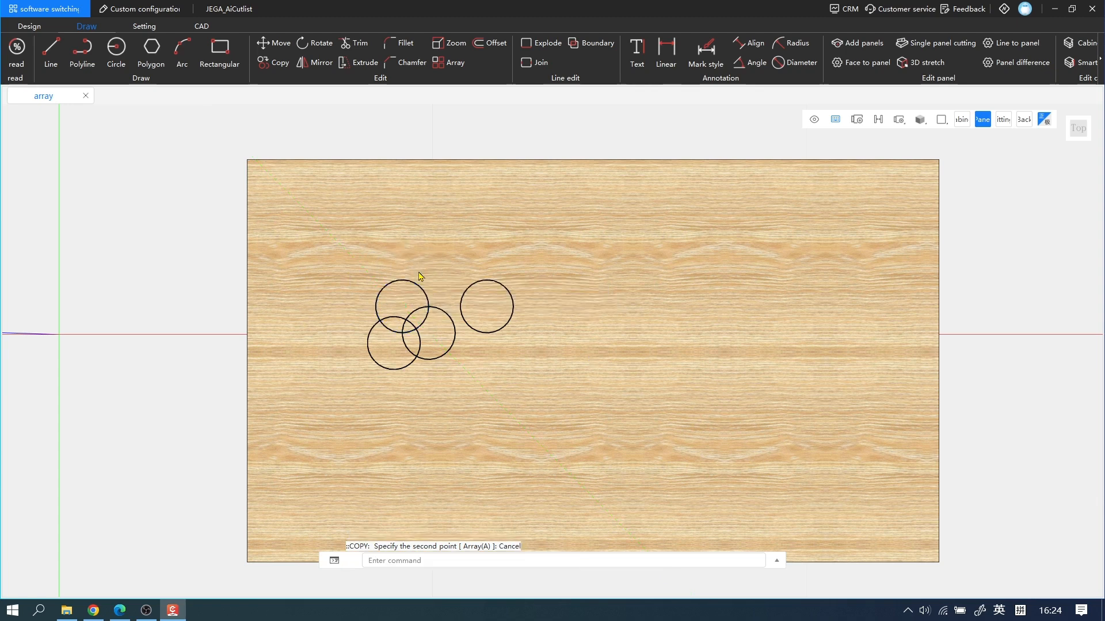
{"action": "key", "text": "ctrl+z"}
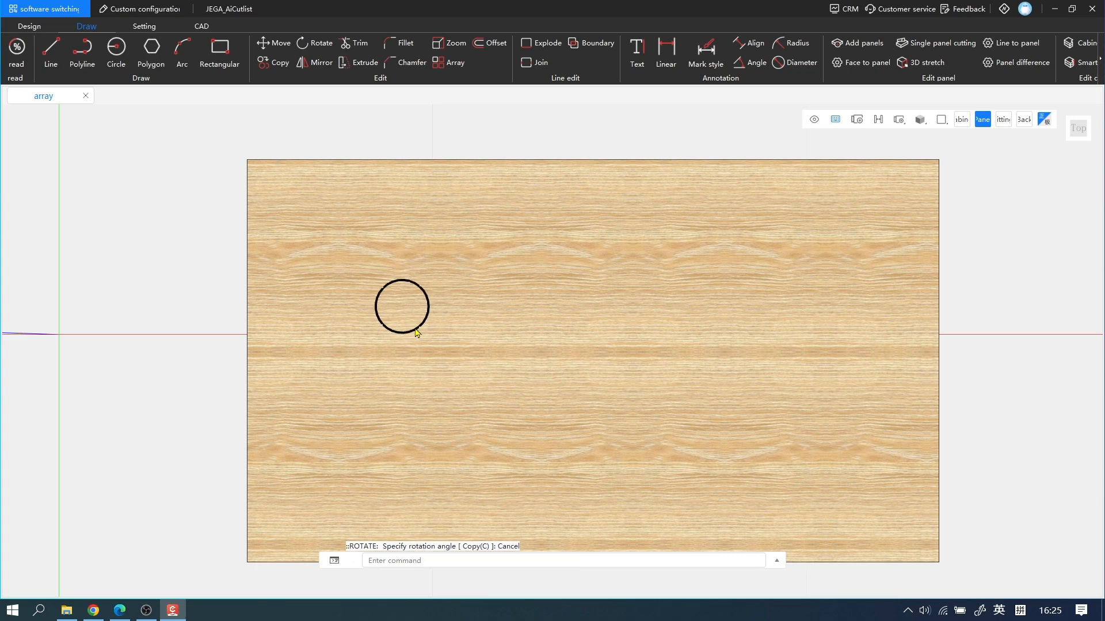
Rotate a copy of the circle by 180° about its right quadrant point, keeping the original
{"action": "left_click", "coordinate": [417, 332]}
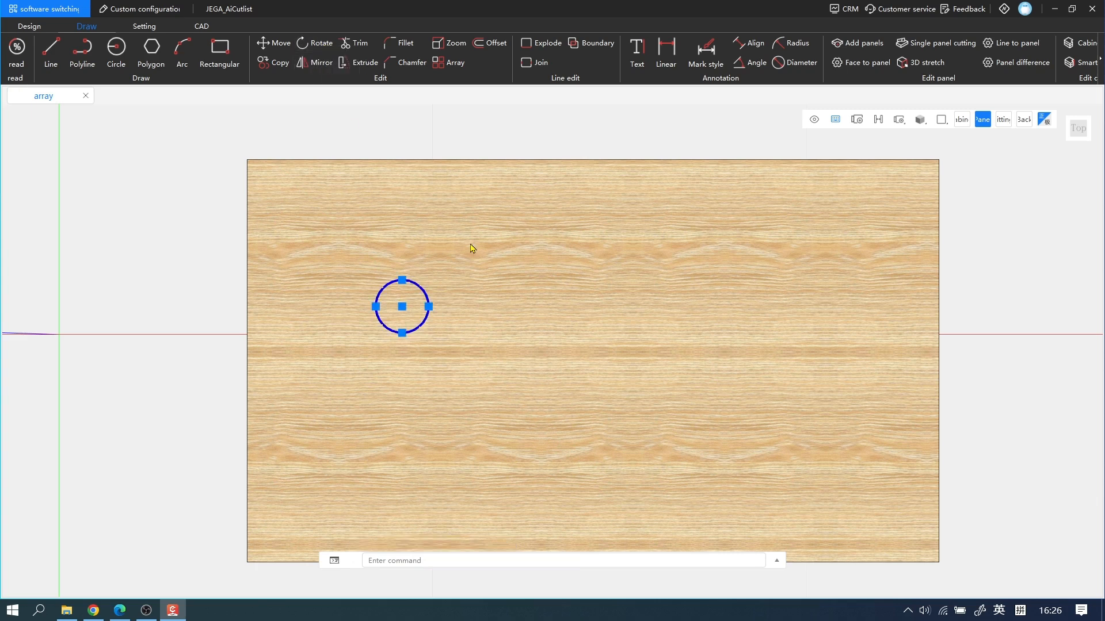
{"action": "type", "text": "ro"}
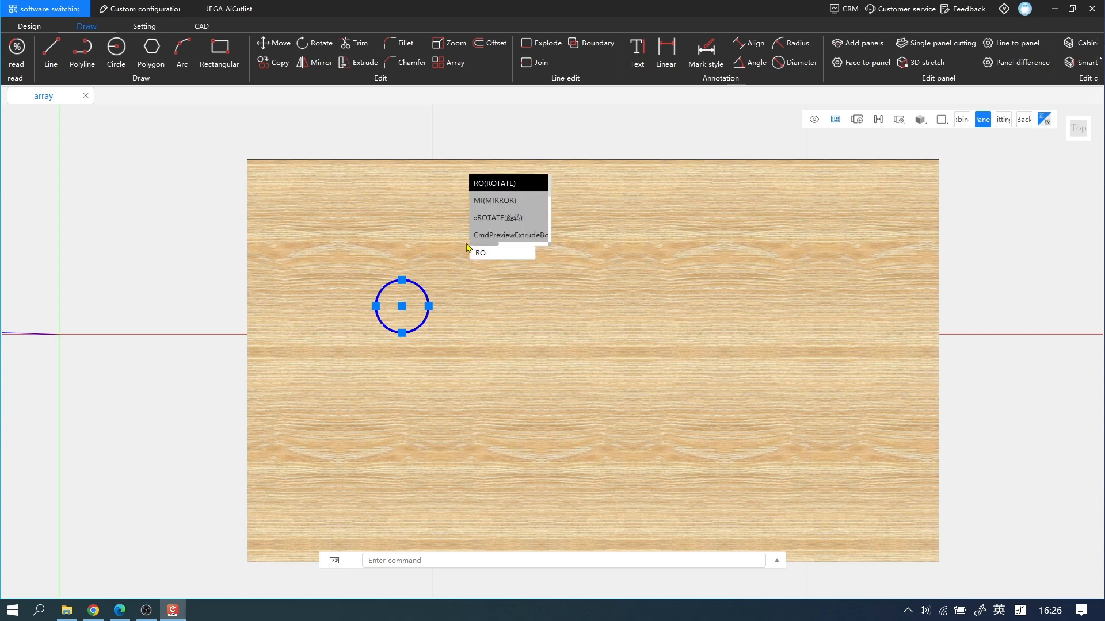
{"action": "key", "text": "Return"}
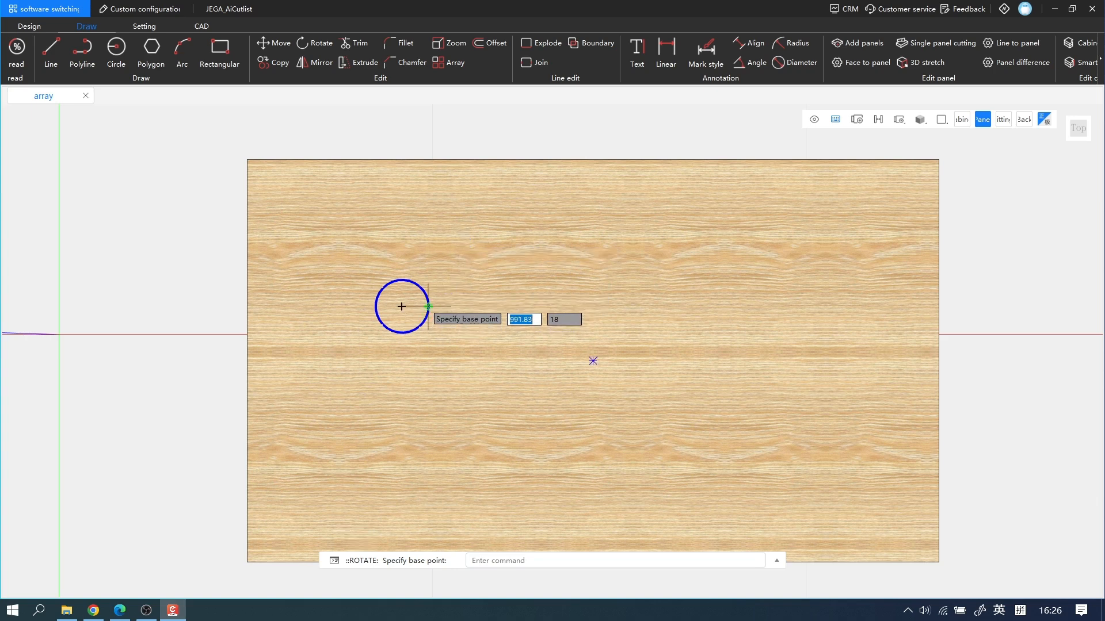
{"action": "left_click", "coordinate": [428, 307]}
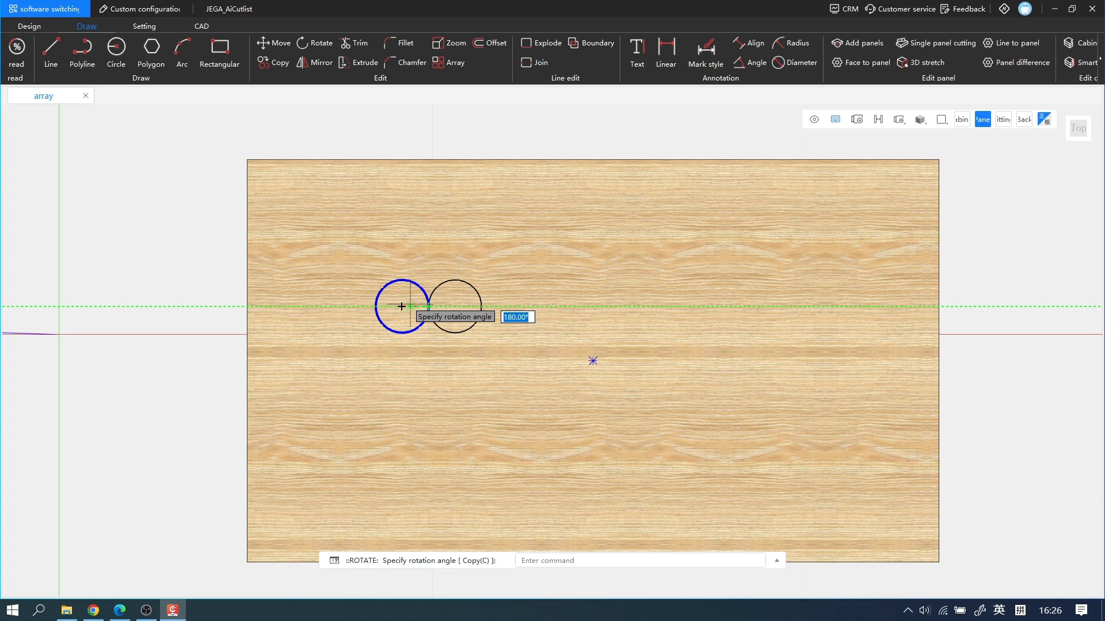
{"action": "type", "text": "c"}
{"action": "key", "text": "Return"}
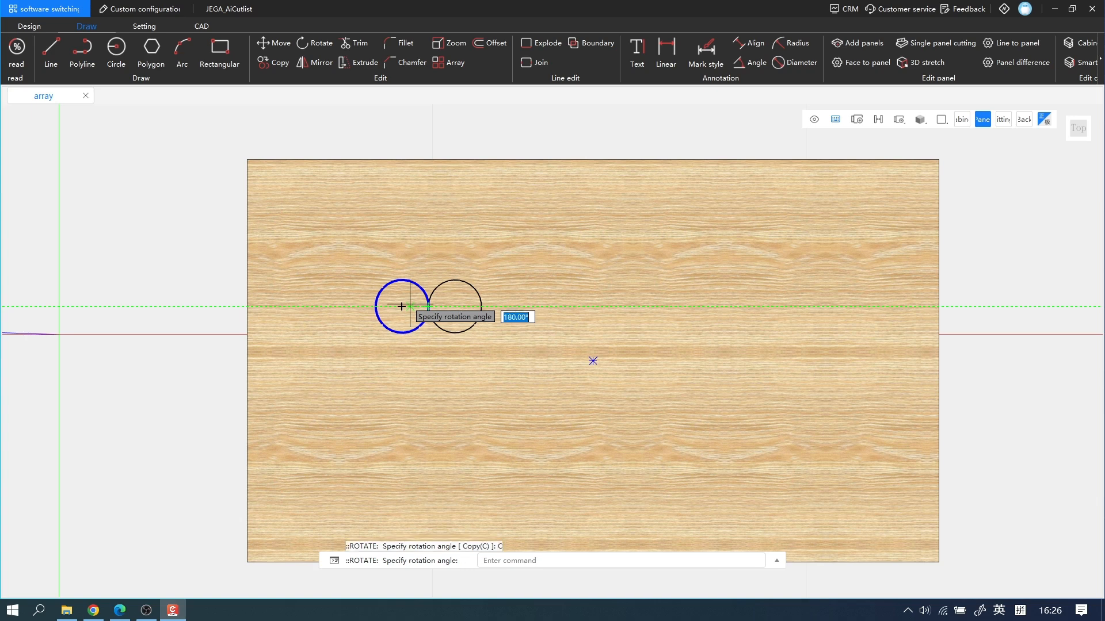
{"action": "left_click", "coordinate": [402, 306]}
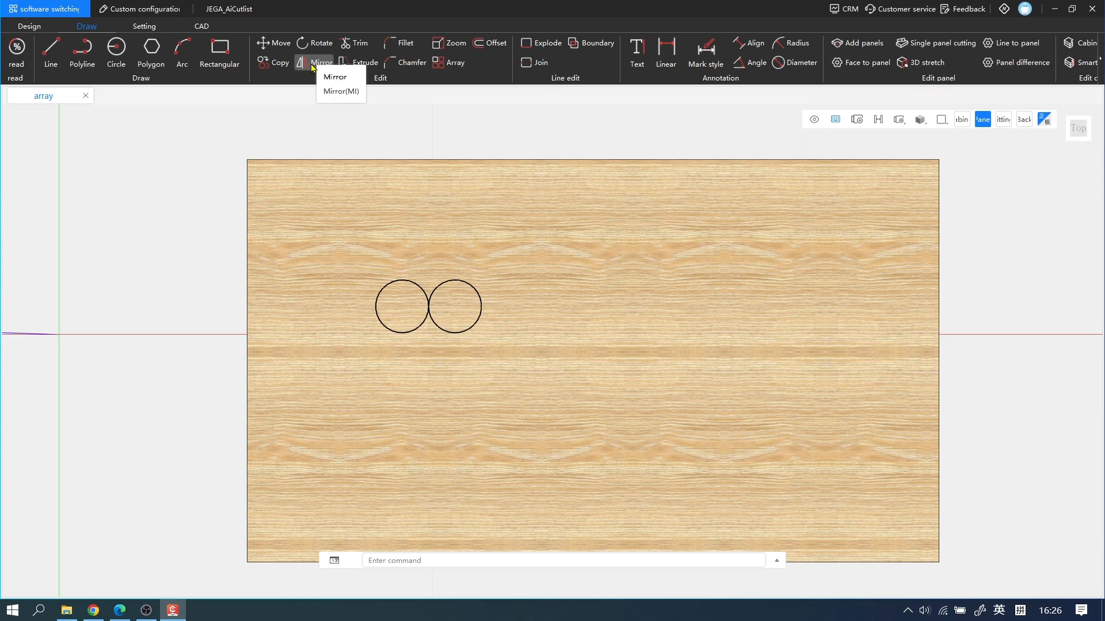
Mirror the right circle across a nearly vertical line through its right quadrant point
{"action": "type", "text": "mi"}
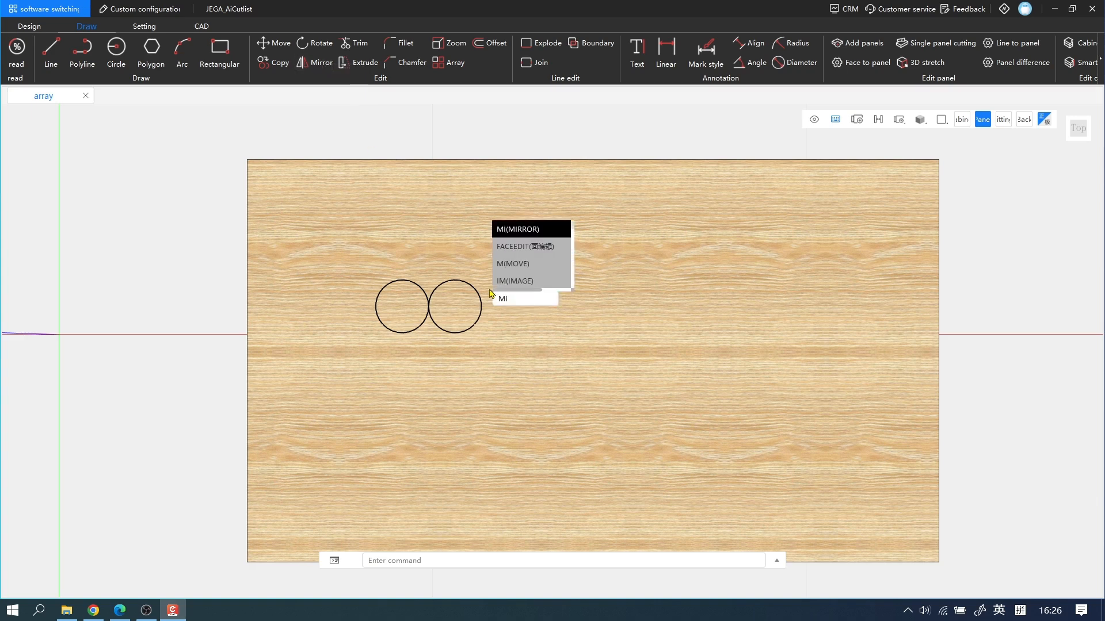
{"action": "key", "text": "Return"}
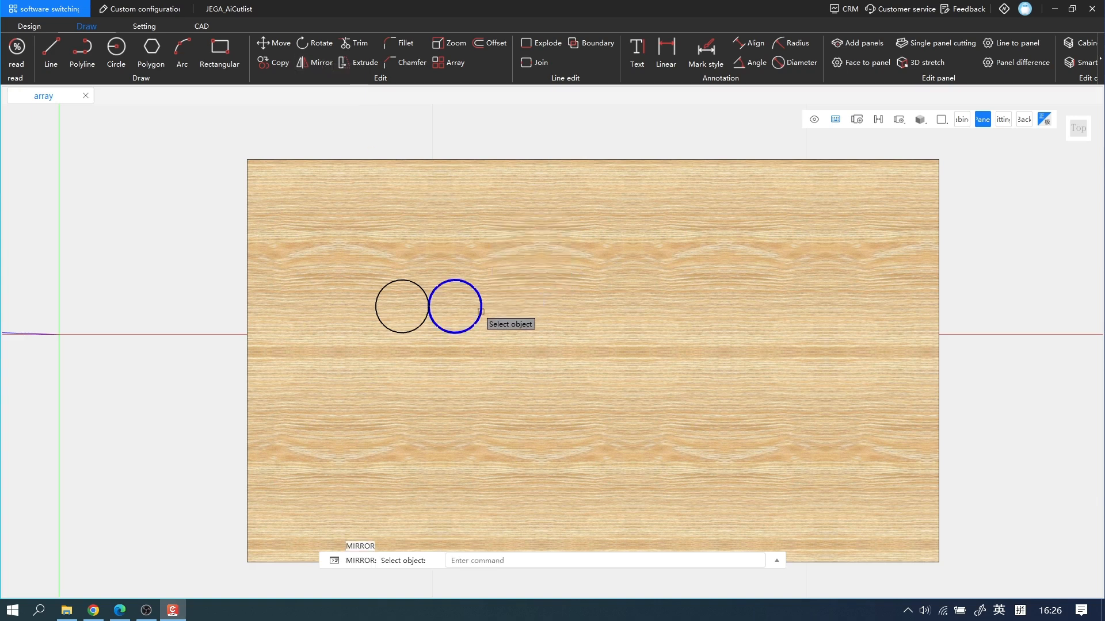
{"action": "left_click", "coordinate": [480, 312]}
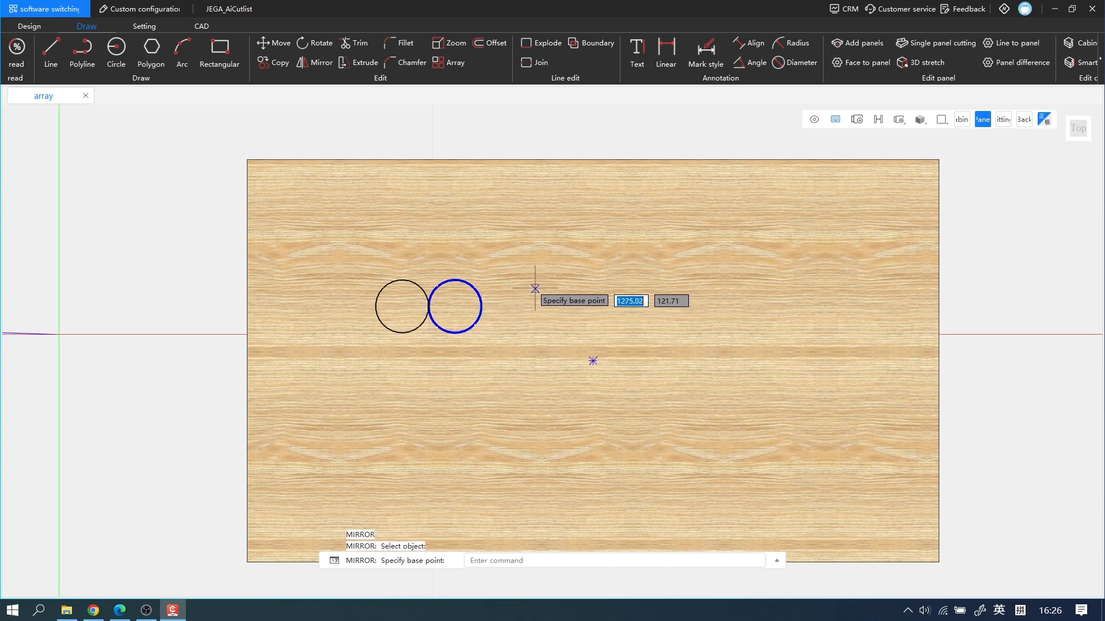
{"action": "left_click", "coordinate": [481, 306]}
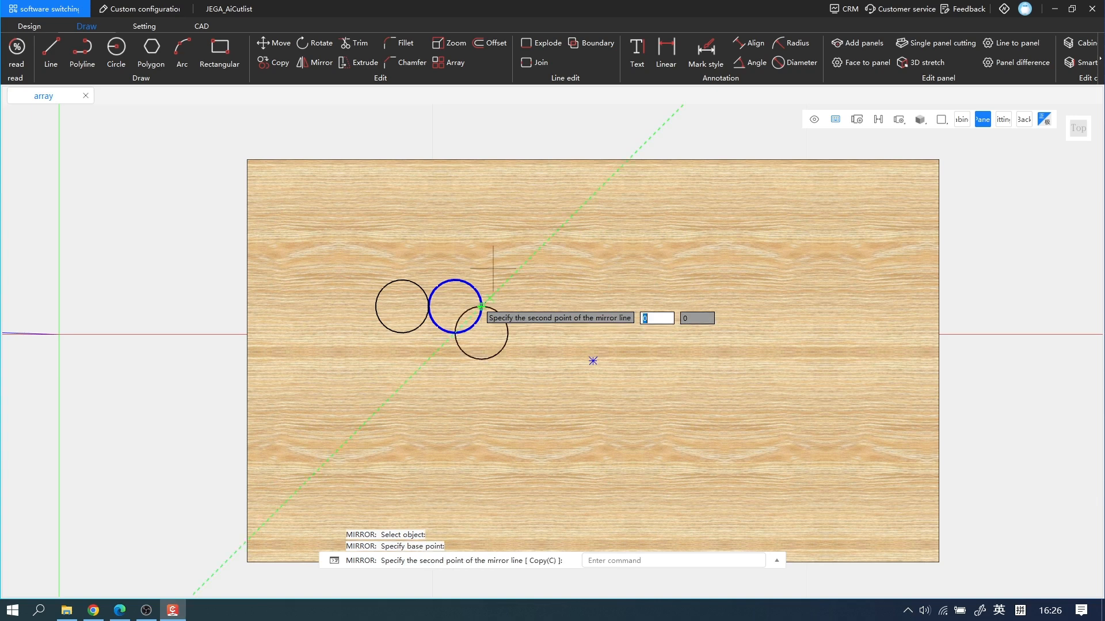
{"action": "left_click", "coordinate": [493, 192]}
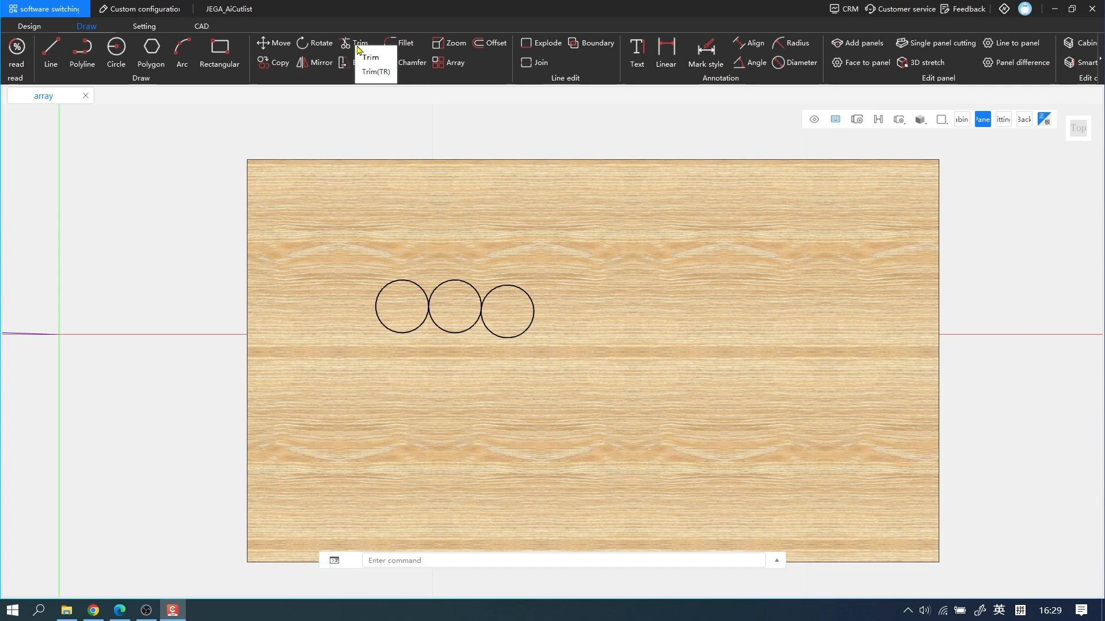
Draw two partly overlapping rectangles to the right of the circles, the second offset to the lower right
{"action": "left_click", "coordinate": [219, 50]}
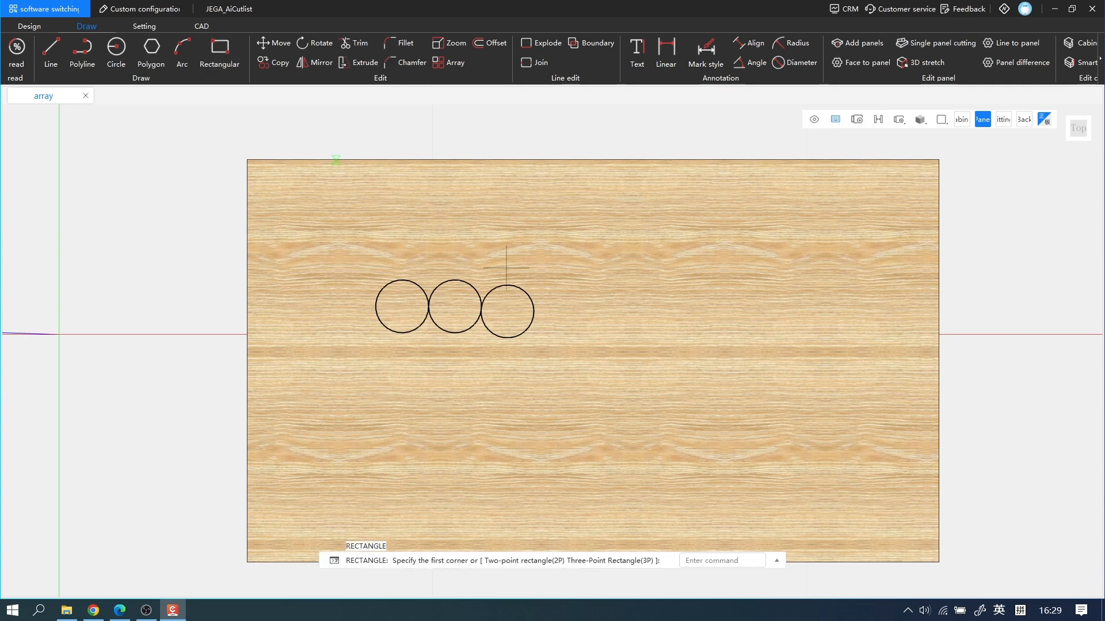
{"action": "left_click", "coordinate": [619, 249]}
{"action": "left_click", "coordinate": [711, 324]}
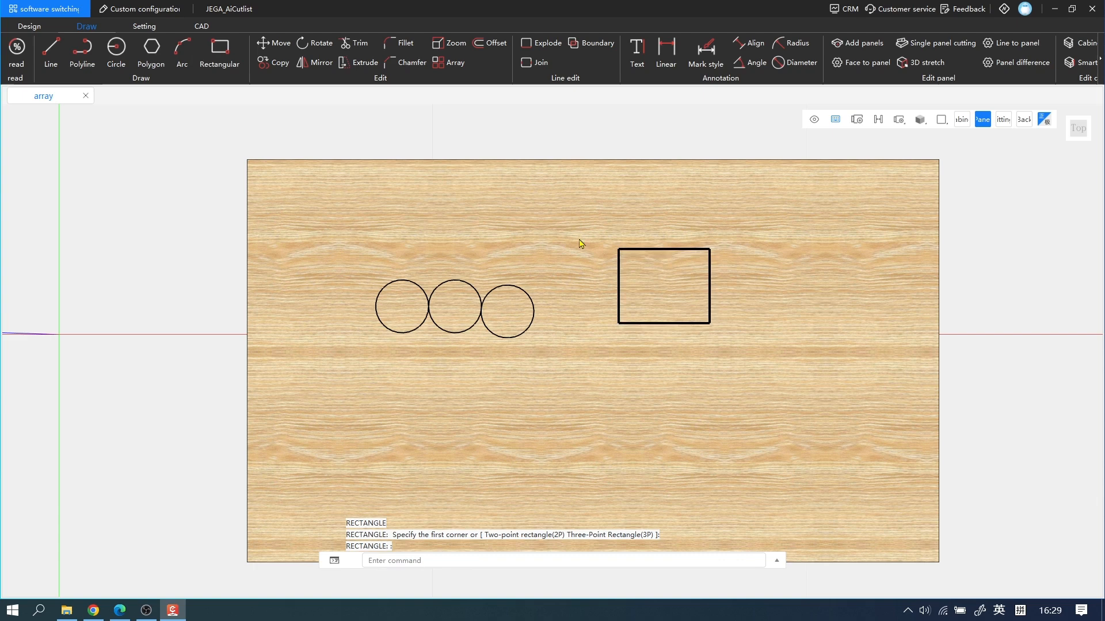
{"action": "left_click", "coordinate": [678, 299]}
{"action": "left_click", "coordinate": [758, 362]}
Draw a circle centred on the lower rectangle's bottom-right corner, overlapping that rectangle
{"action": "type", "text": "c"}
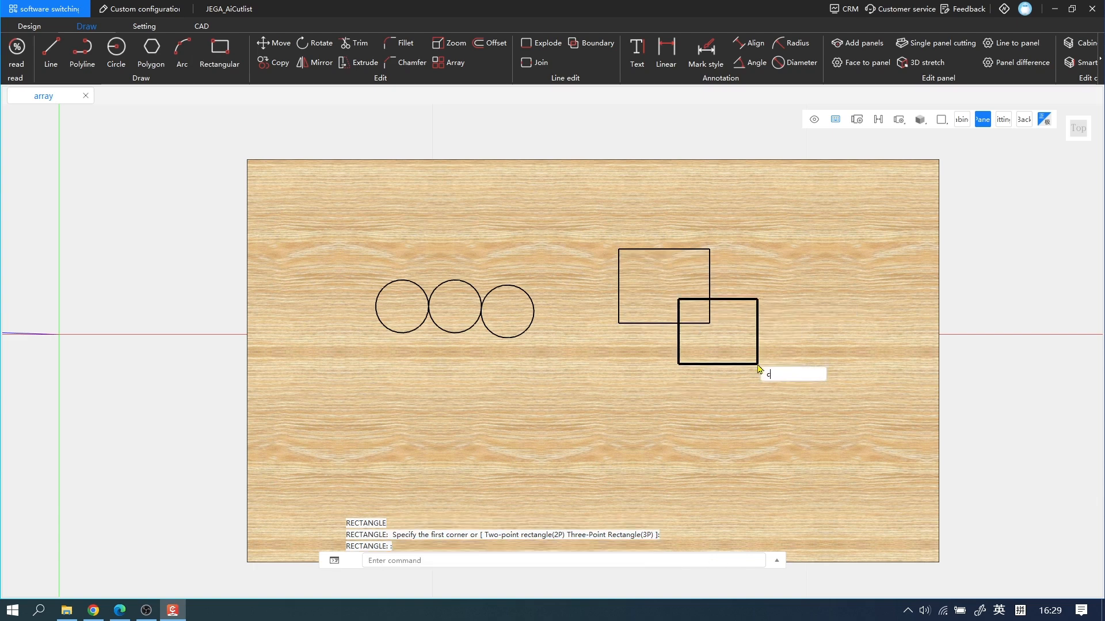
{"action": "key", "text": "Return"}
{"action": "left_click", "coordinate": [757, 362]}
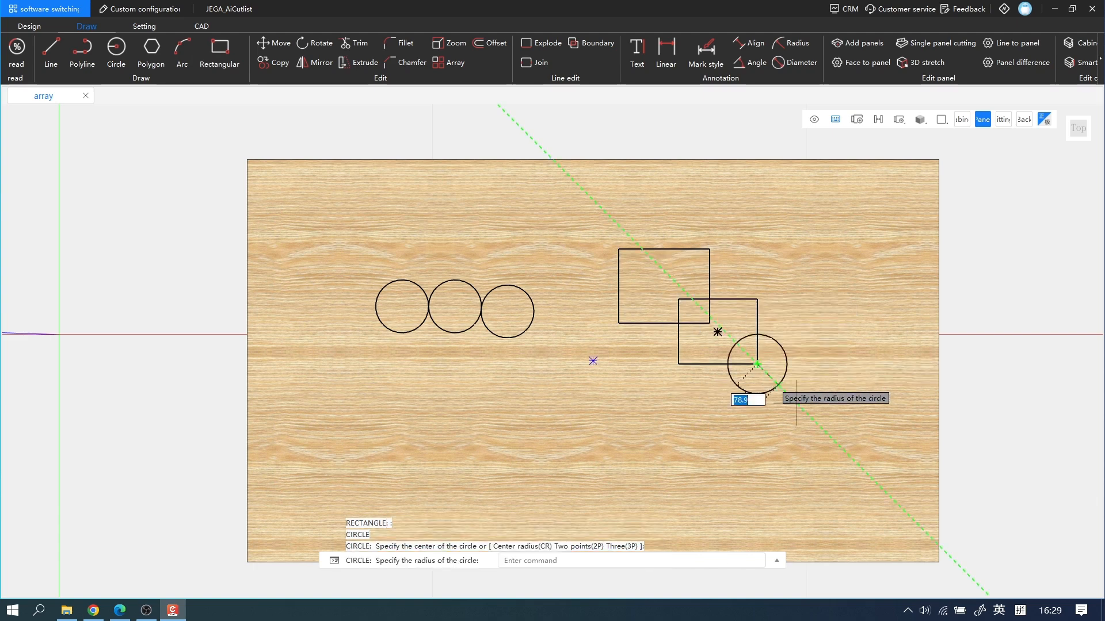
{"action": "left_click", "coordinate": [788, 397]}
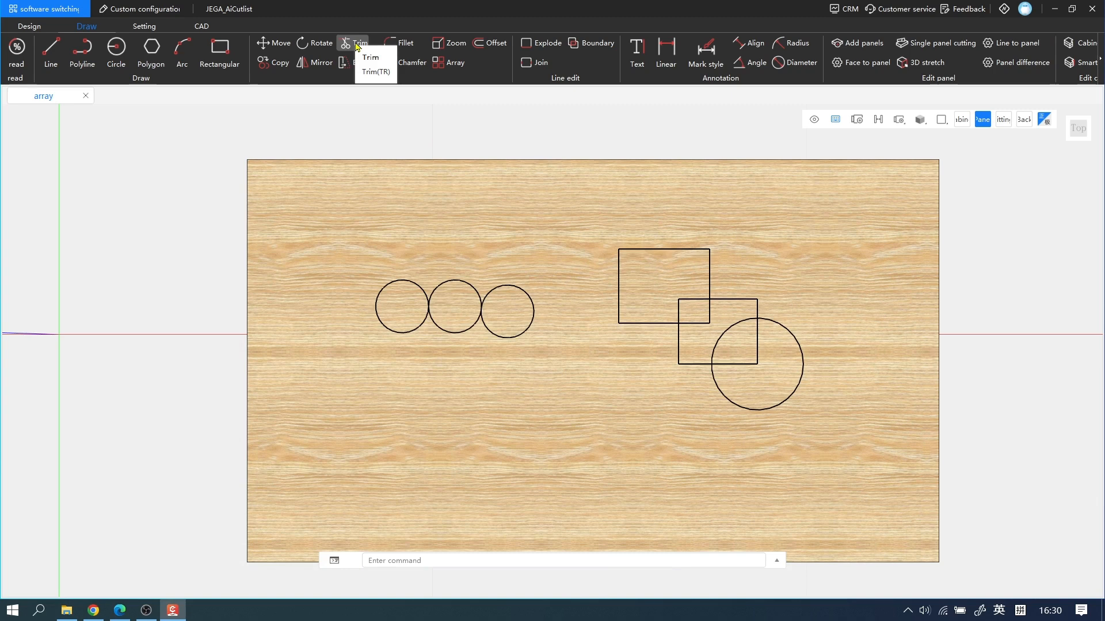
Trim the overlapping segments of the two rectangles and circle with one diagonal fence from inside the upper rectangle into the circle
{"action": "type", "text": "TR"}
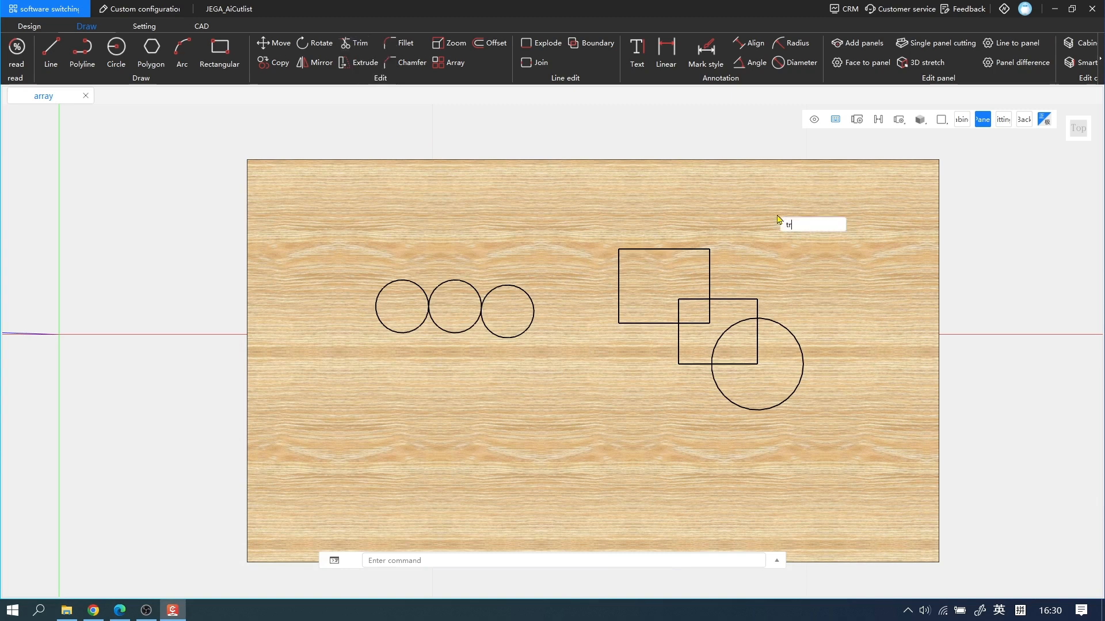
{"action": "key", "text": "Return"}
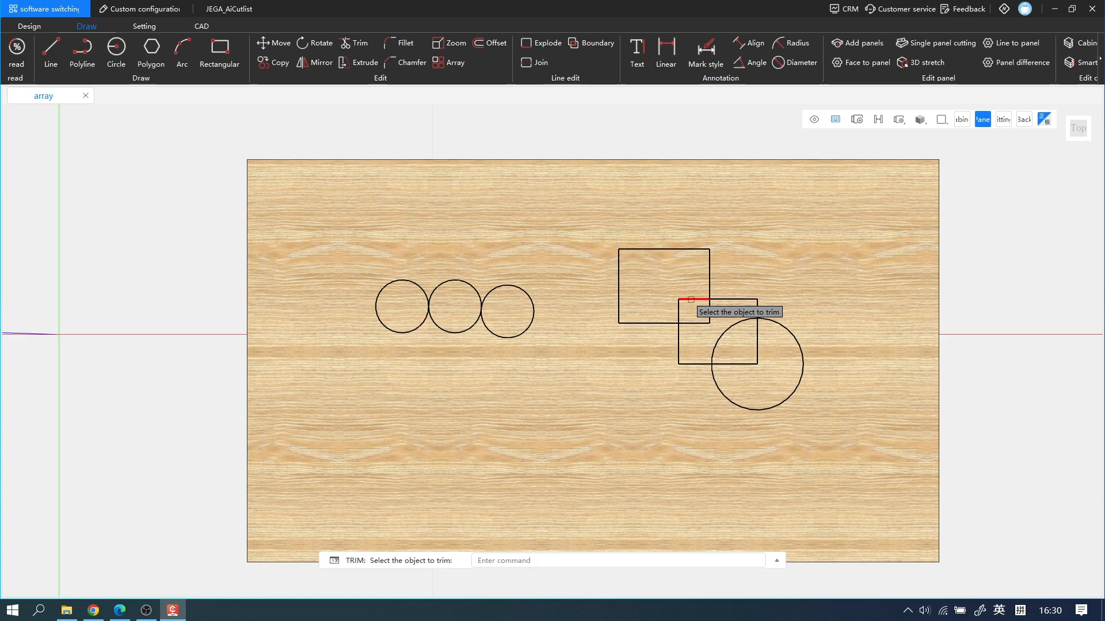
{"action": "left_click", "coordinate": [669, 284]}
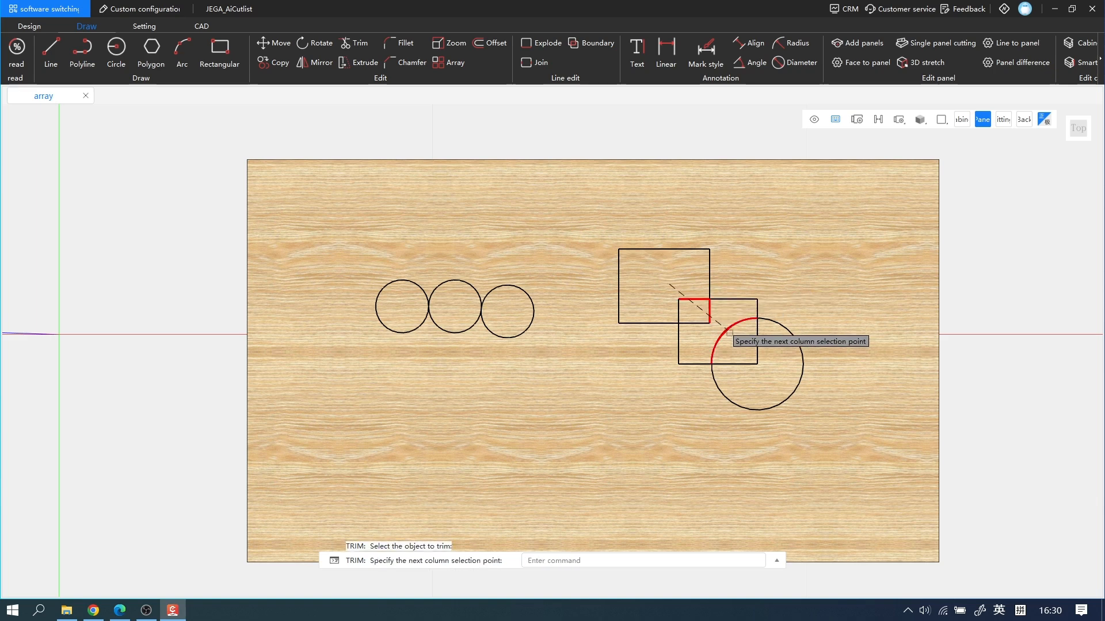
{"action": "left_click", "coordinate": [749, 388]}
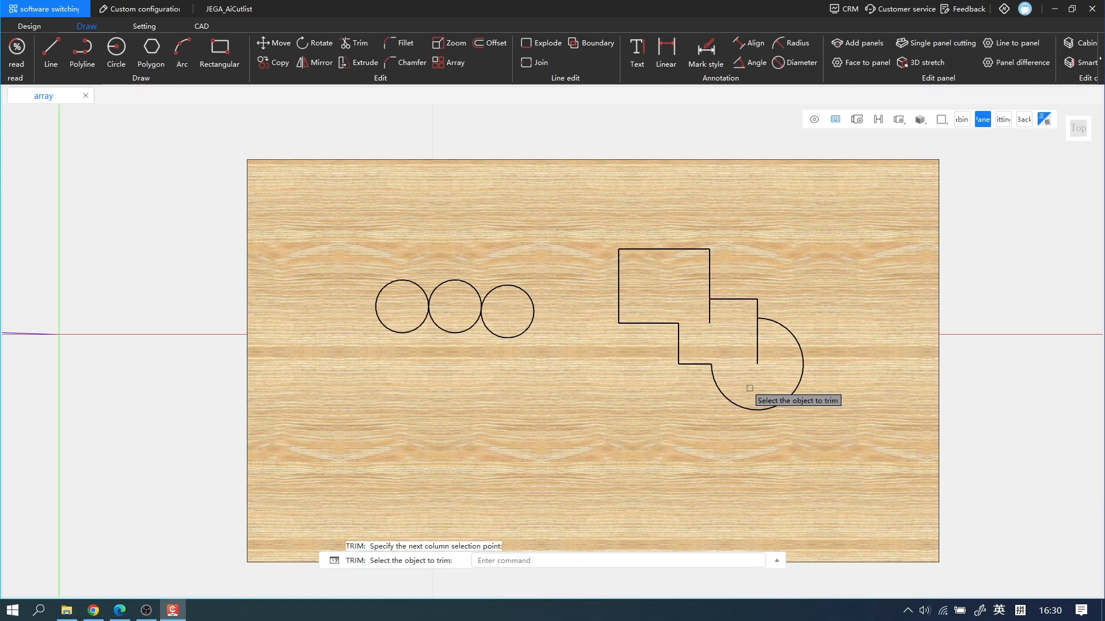
Trim the remaining inner segments of the lower rectangle's right side and the upper rectangle's right side, leaving one joined outline
{"action": "left_click", "coordinate": [765, 351]}
{"action": "left_click", "coordinate": [750, 348]}
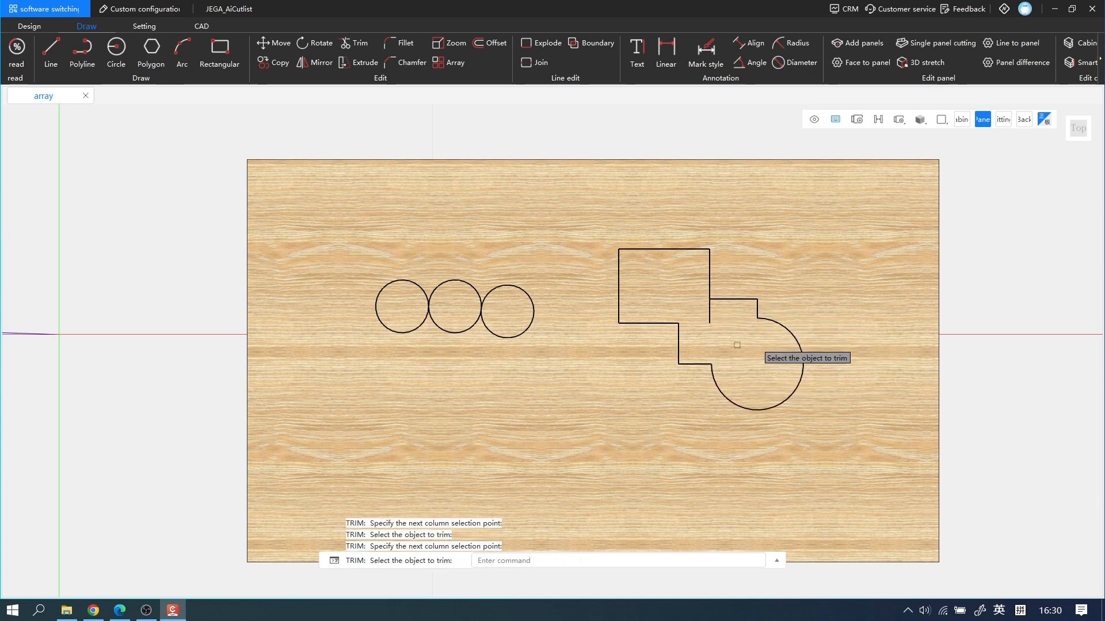
{"action": "left_click", "coordinate": [709, 315]}
{"action": "left_click", "coordinate": [710, 315]}
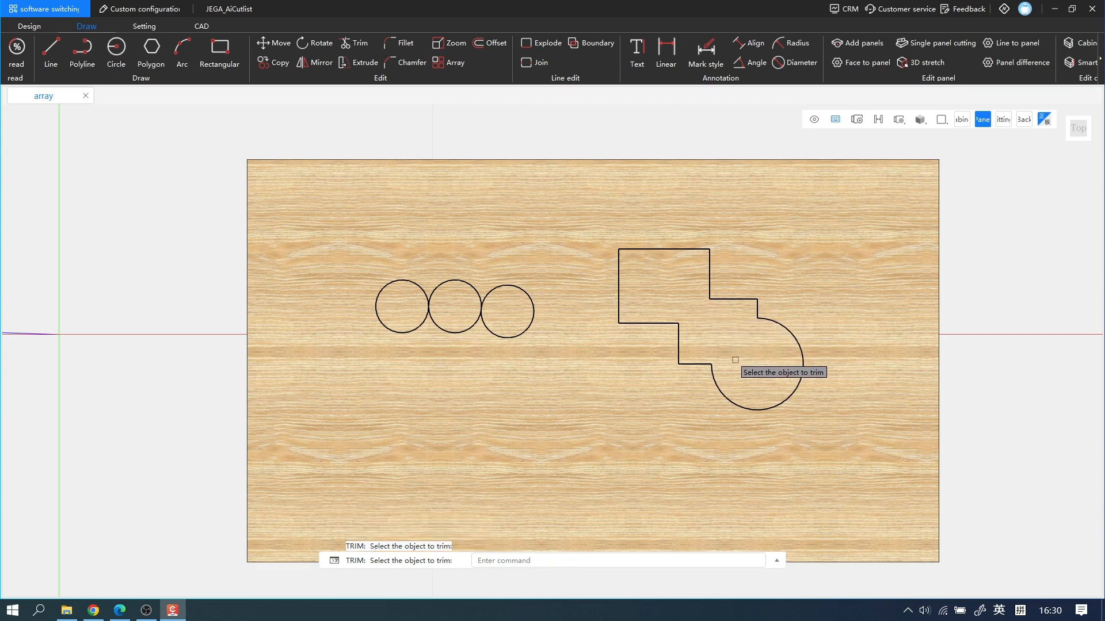
{"action": "key", "text": "Escape"}
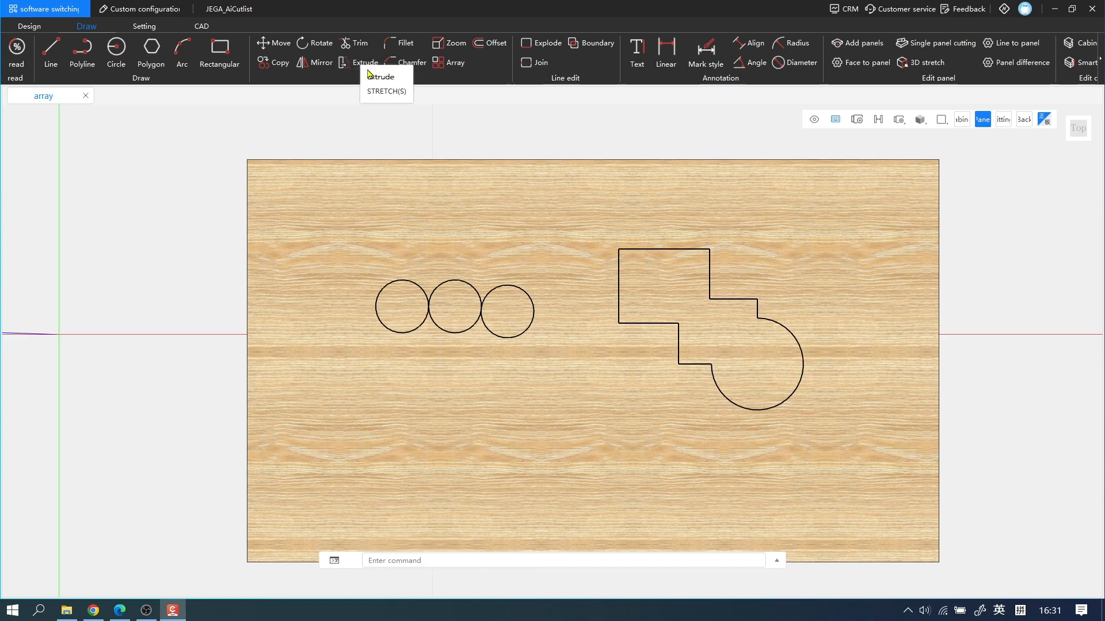
Draw an upright rectangle below the leftmost circle, taller than it is wide
{"action": "left_click", "coordinate": [219, 48]}
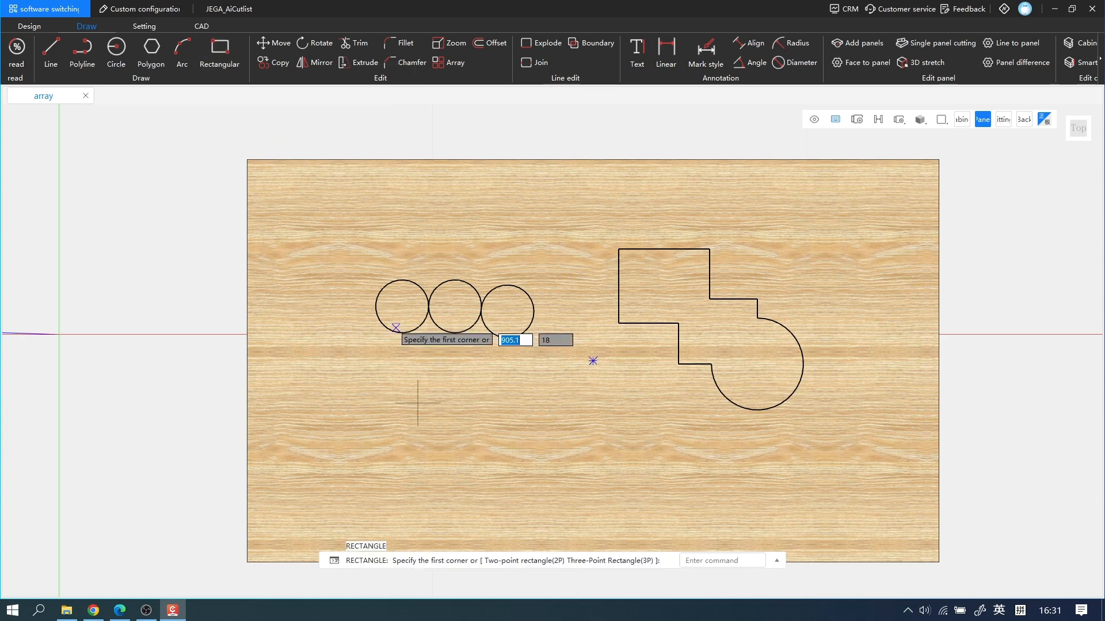
{"action": "left_click", "coordinate": [360, 380]}
{"action": "left_click", "coordinate": [422, 479]}
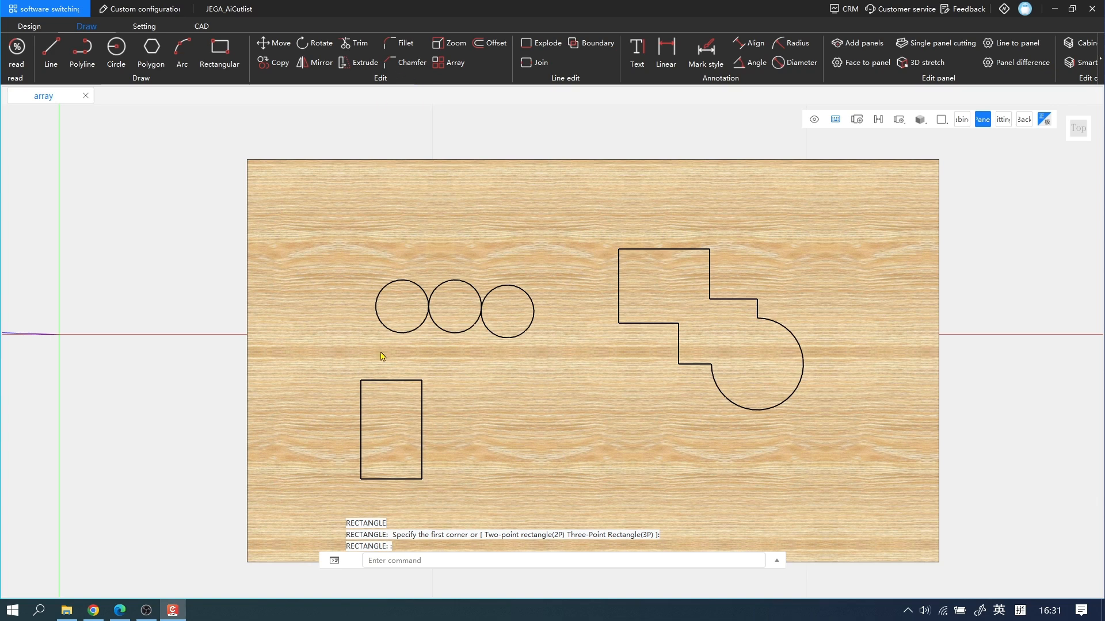
Shift the whole upright rectangle horizontally to the right by about 330 using Stretch, with a base point on its right edge
{"action": "left_click", "coordinate": [422, 386]}
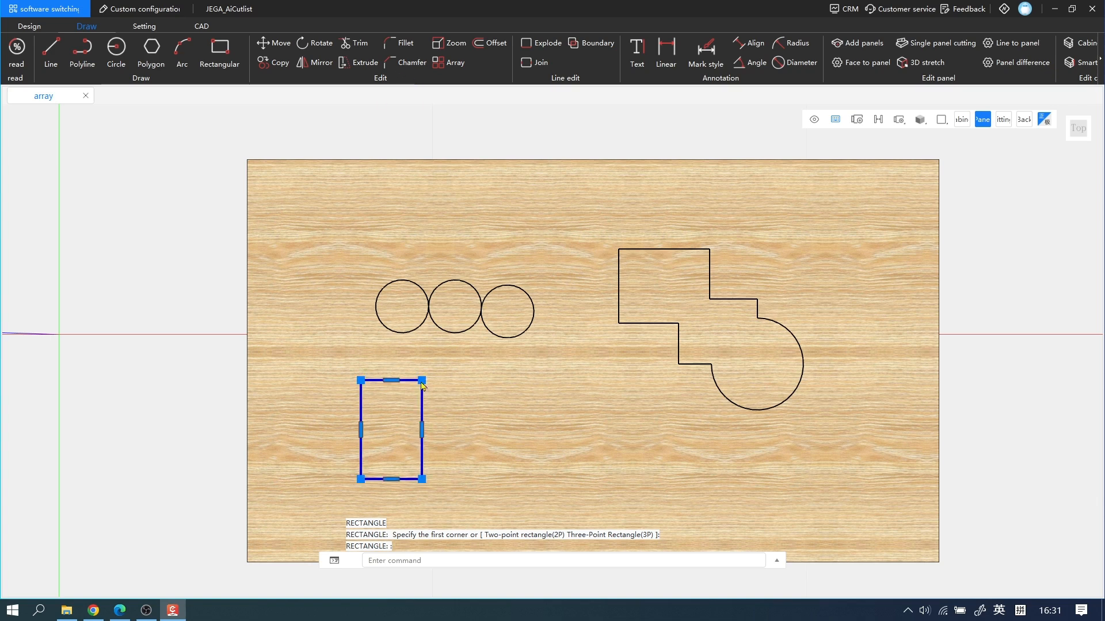
{"action": "right_click", "coordinate": [490, 308]}
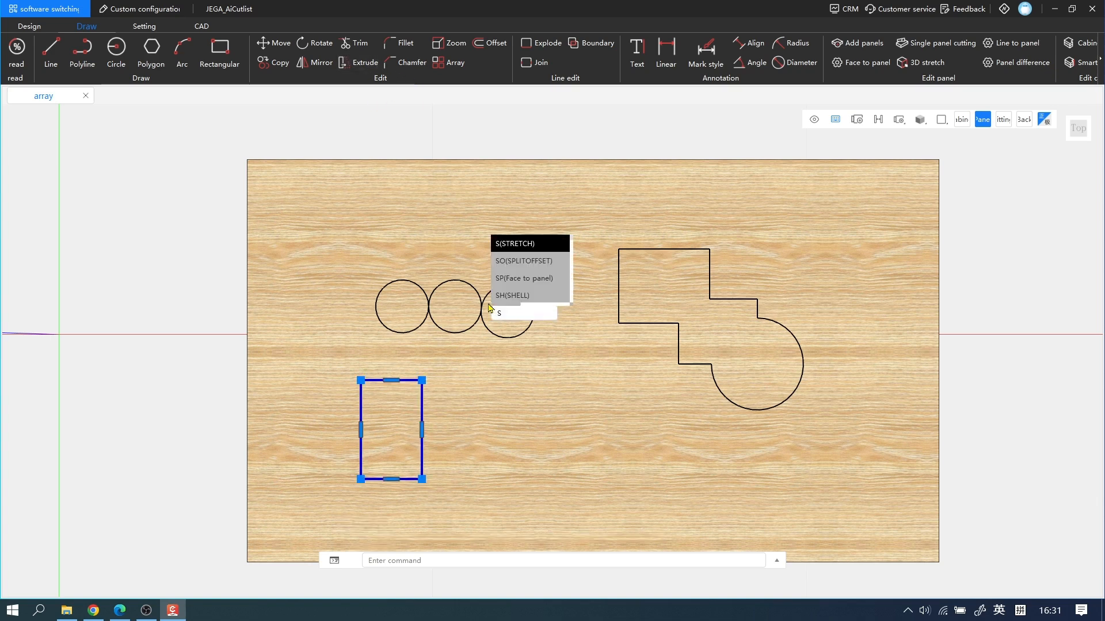
{"action": "left_click", "coordinate": [506, 294]}
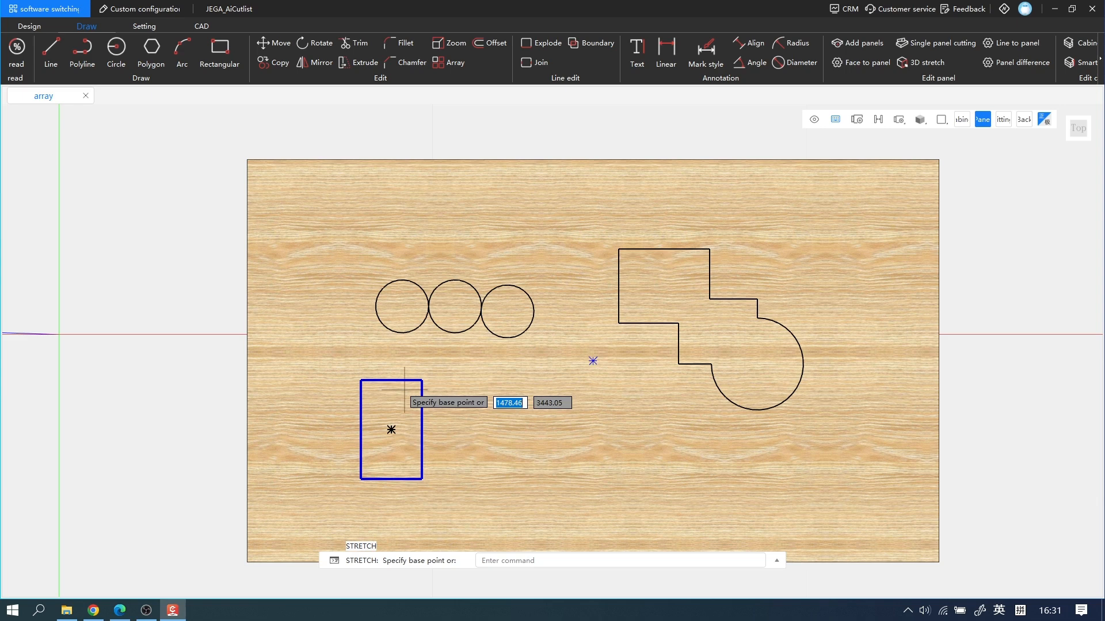
{"action": "left_click", "coordinate": [421, 441]}
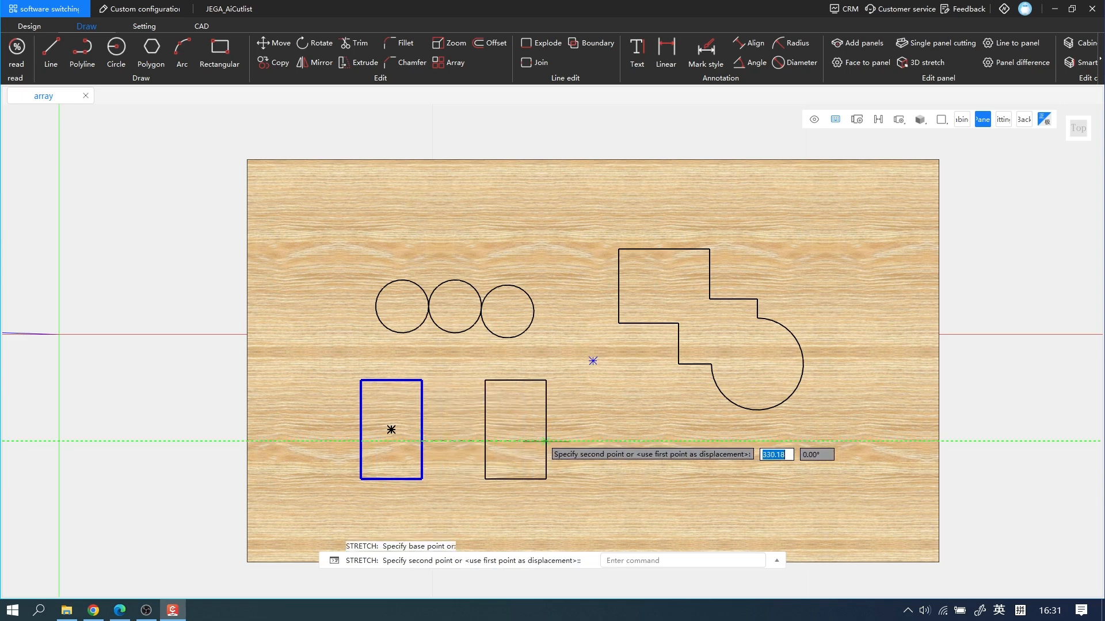
{"action": "left_click", "coordinate": [546, 441]}
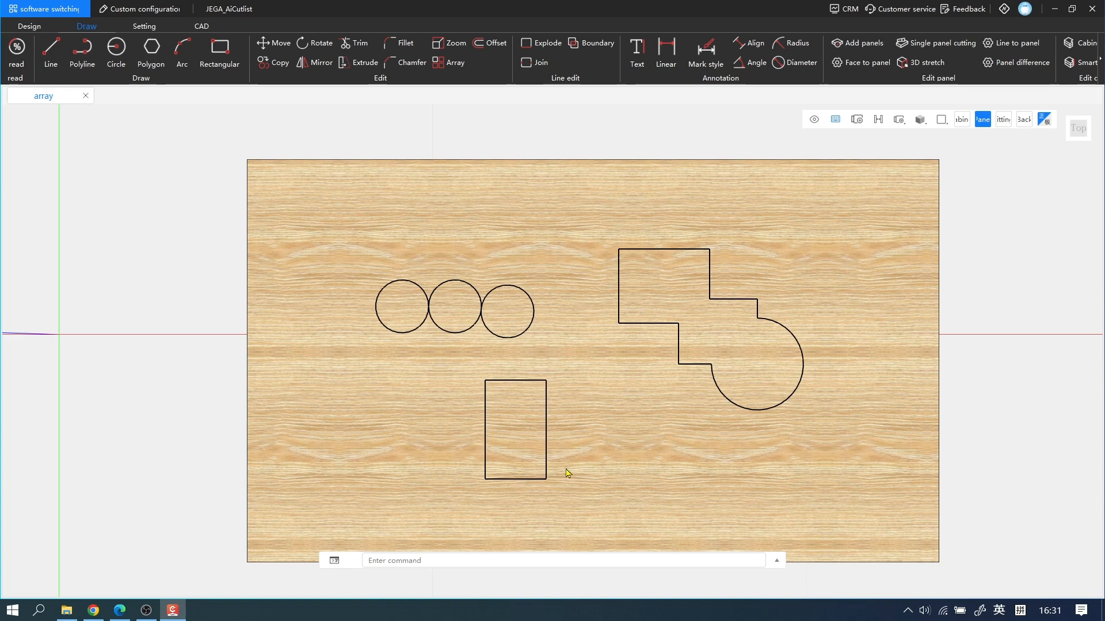
Stretch only the rectangle's bottom-right corner by 150 at a 45° angle, using its bottom-left corner as base point
{"action": "key", "text": "space"}
{"action": "left_click", "coordinate": [564, 497]}
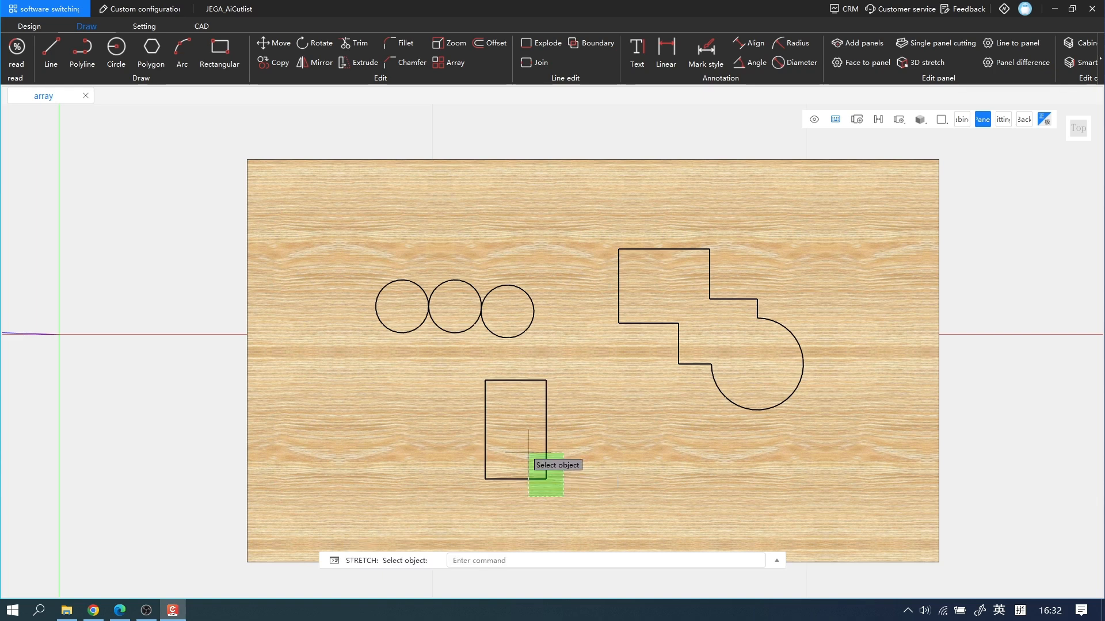
{"action": "left_click", "coordinate": [528, 453]}
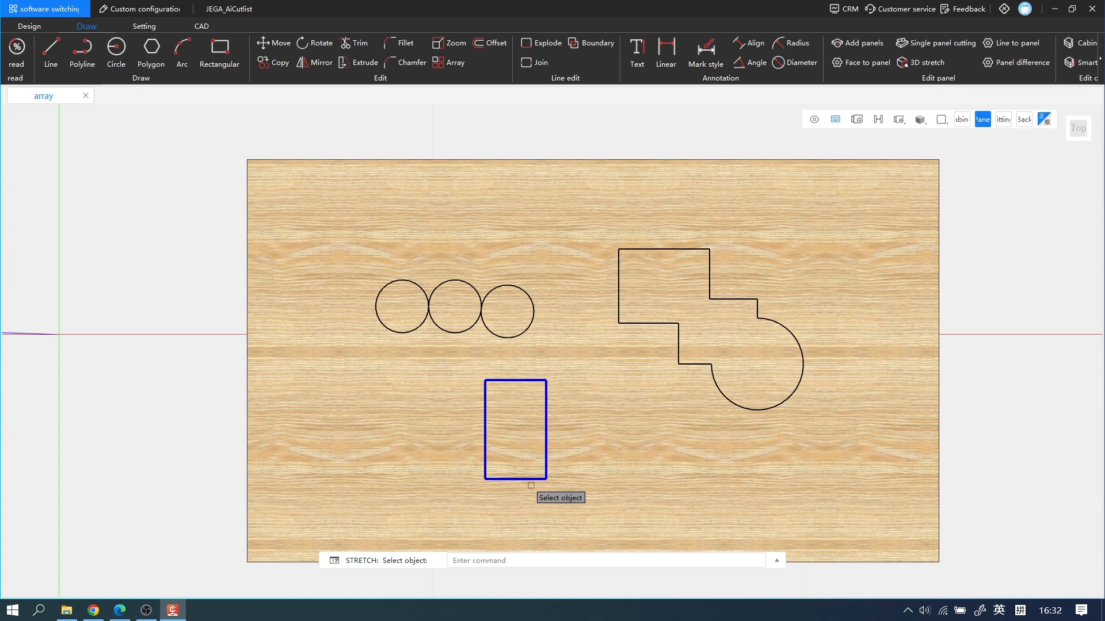
{"action": "key", "text": "Return"}
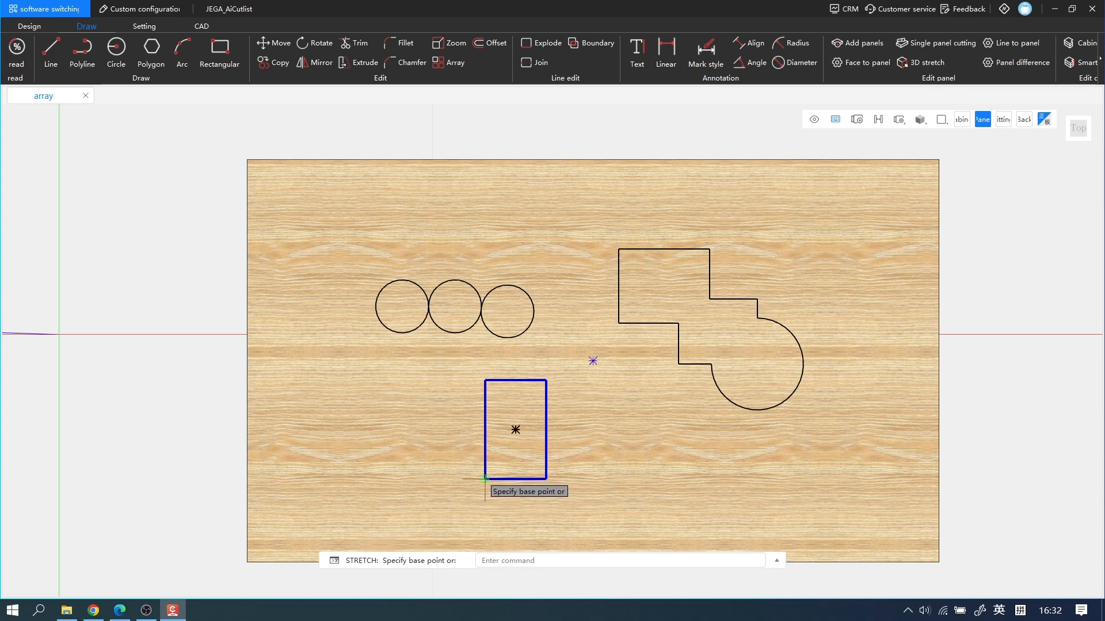
{"action": "left_click", "coordinate": [485, 478]}
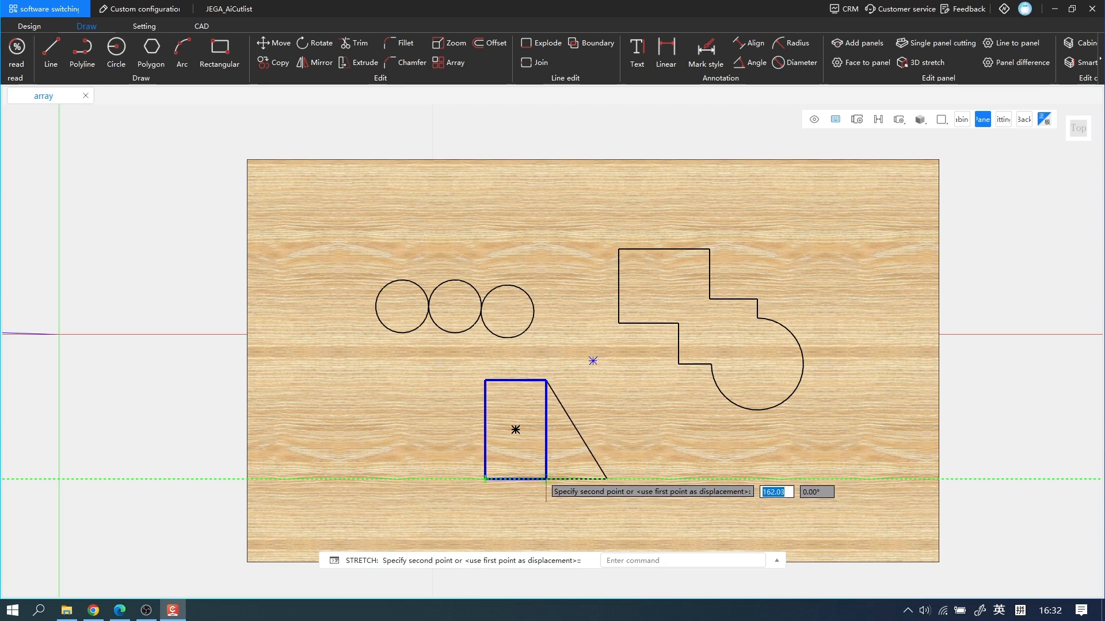
{"action": "type", "text": "150"}
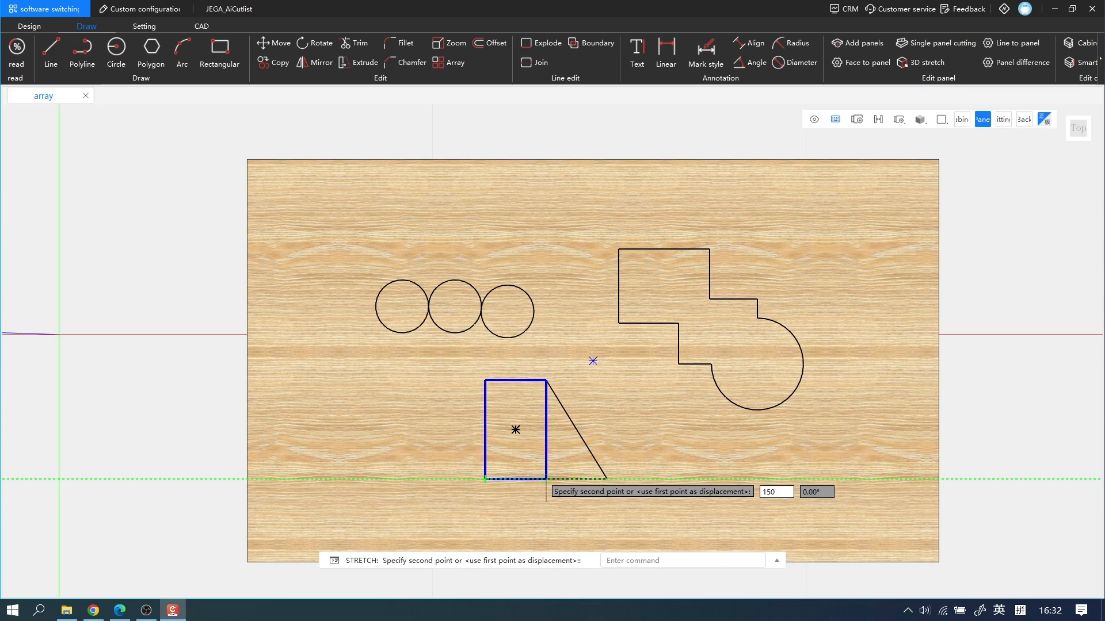
{"action": "key", "text": "Tab"}
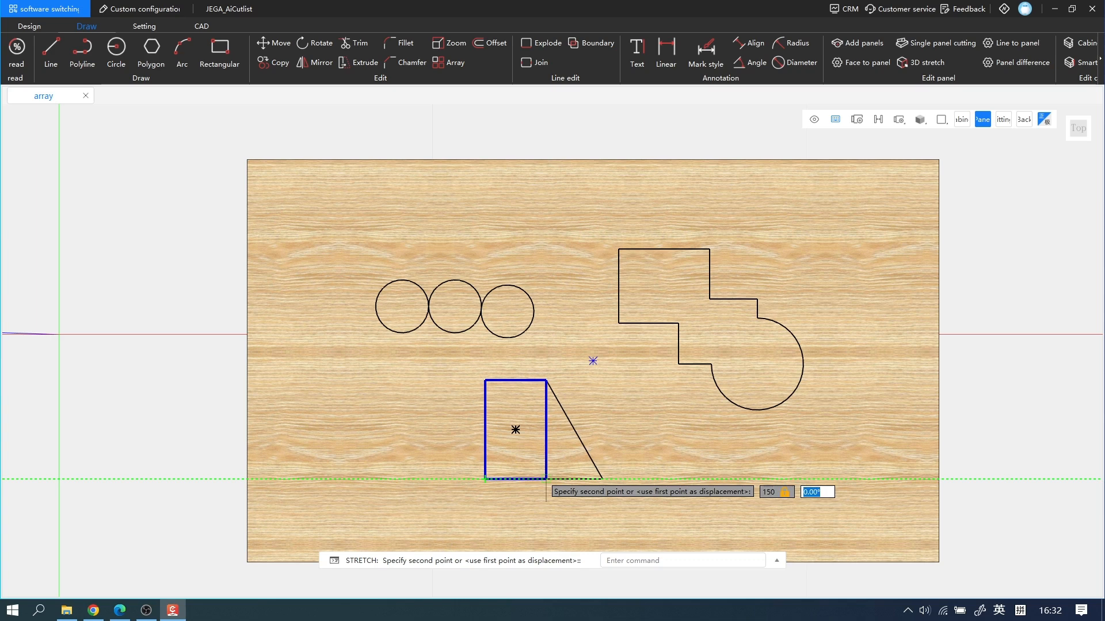
{"action": "type", "text": "45"}
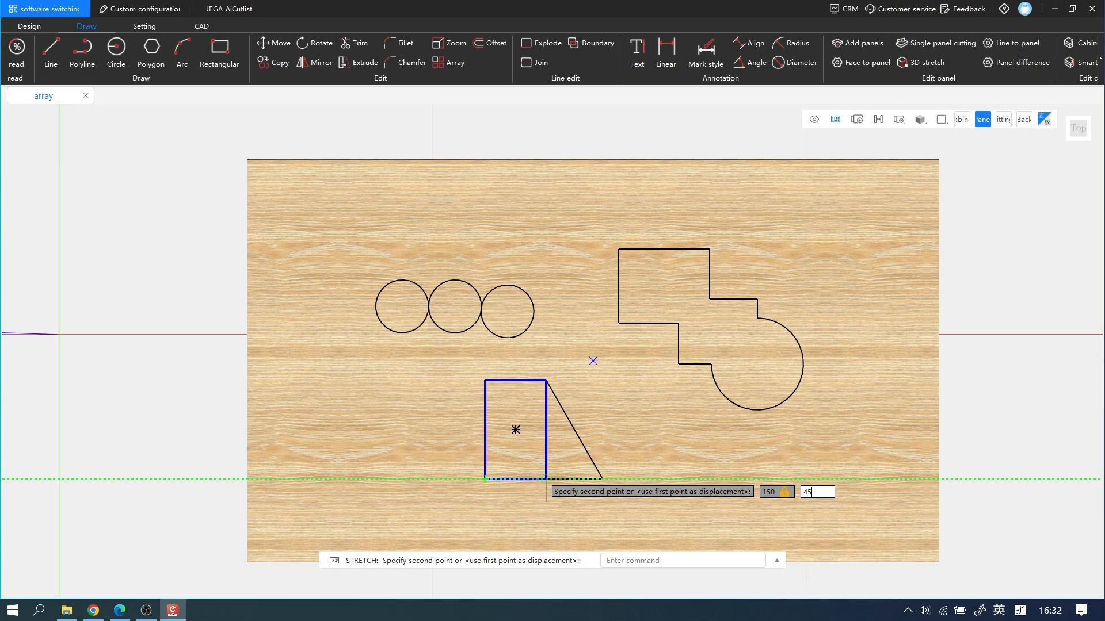
{"action": "key", "text": "Return"}
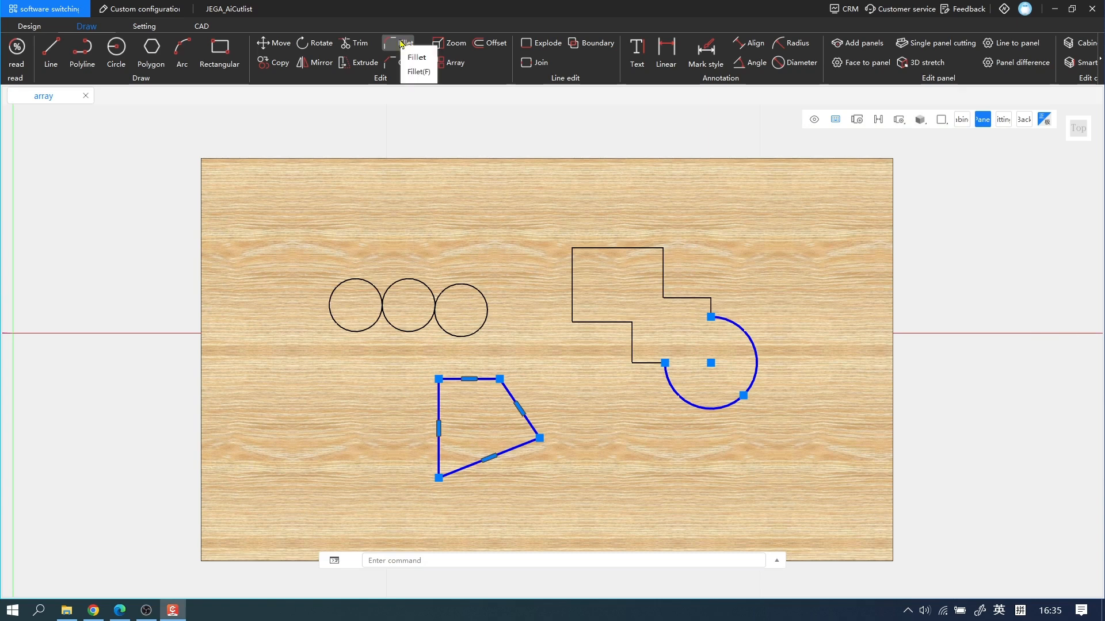
Draw a nearly square rectangle to the left of the stretched shape, below the circles
{"action": "left_click", "coordinate": [220, 52]}
{"action": "left_click", "coordinate": [244, 384]}
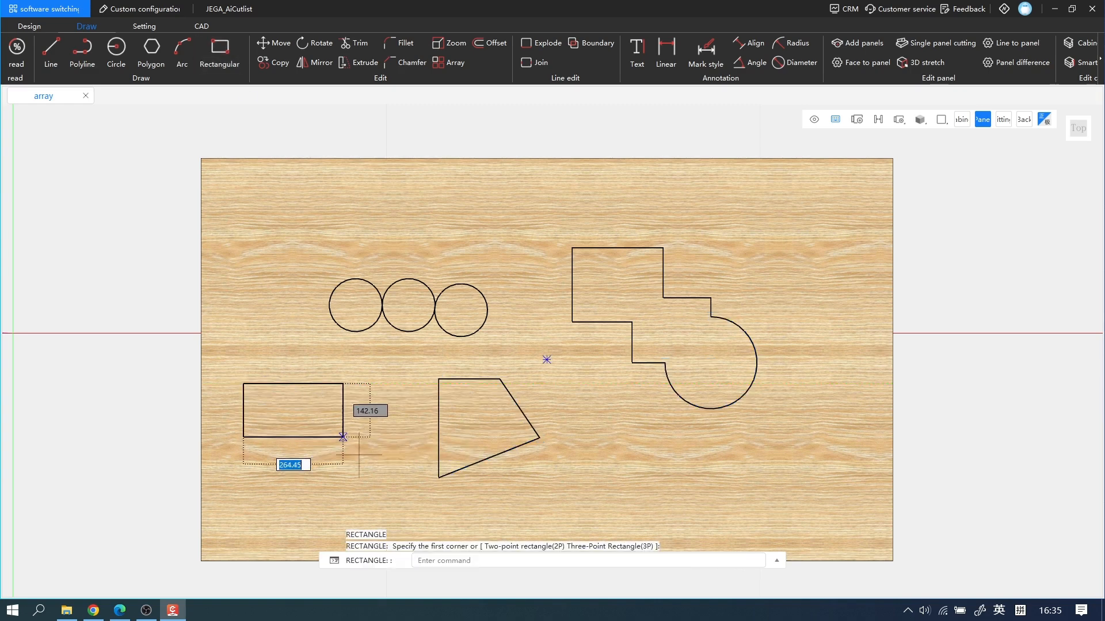
{"action": "left_click", "coordinate": [357, 480]}
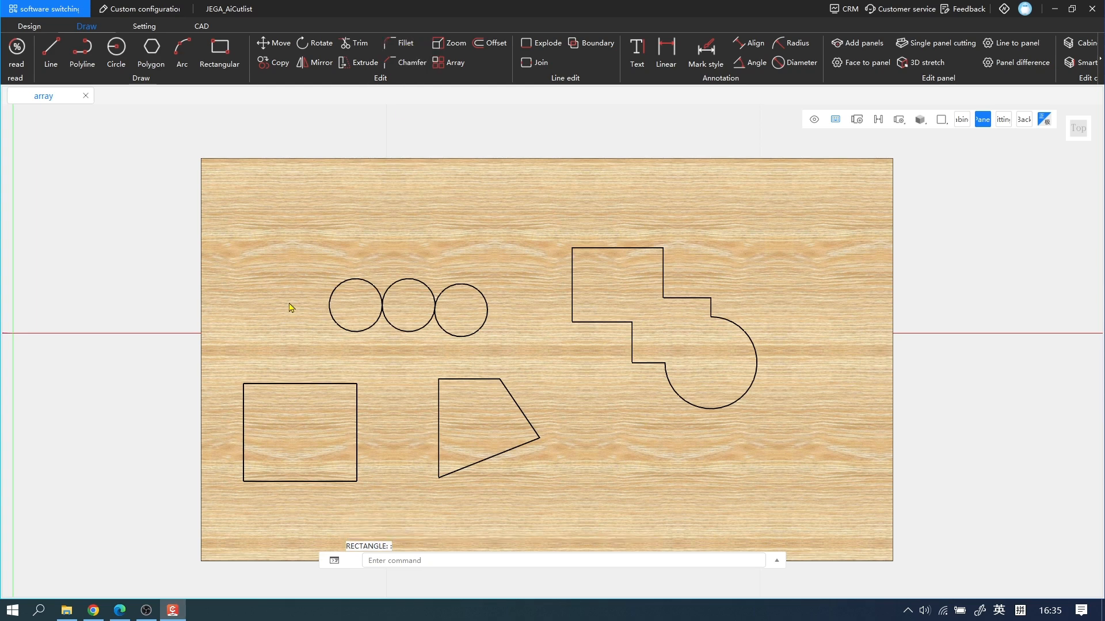
Fillet the new rectangle's top-left corner between its left and top edges with the default radius
{"action": "key", "text": "f"}
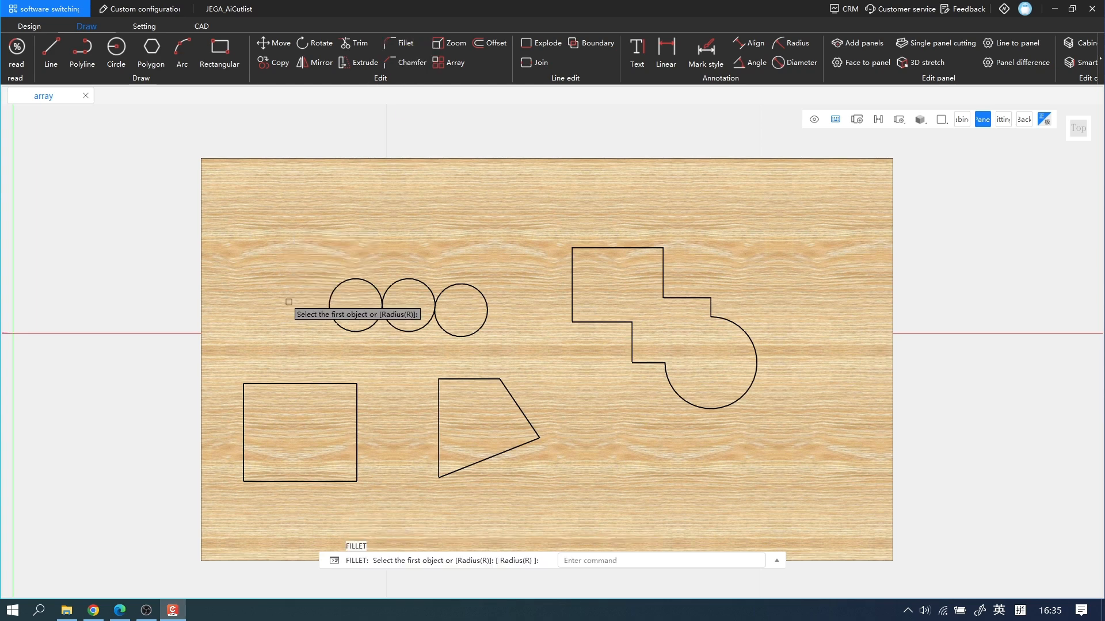
{"action": "left_click", "coordinate": [241, 429]}
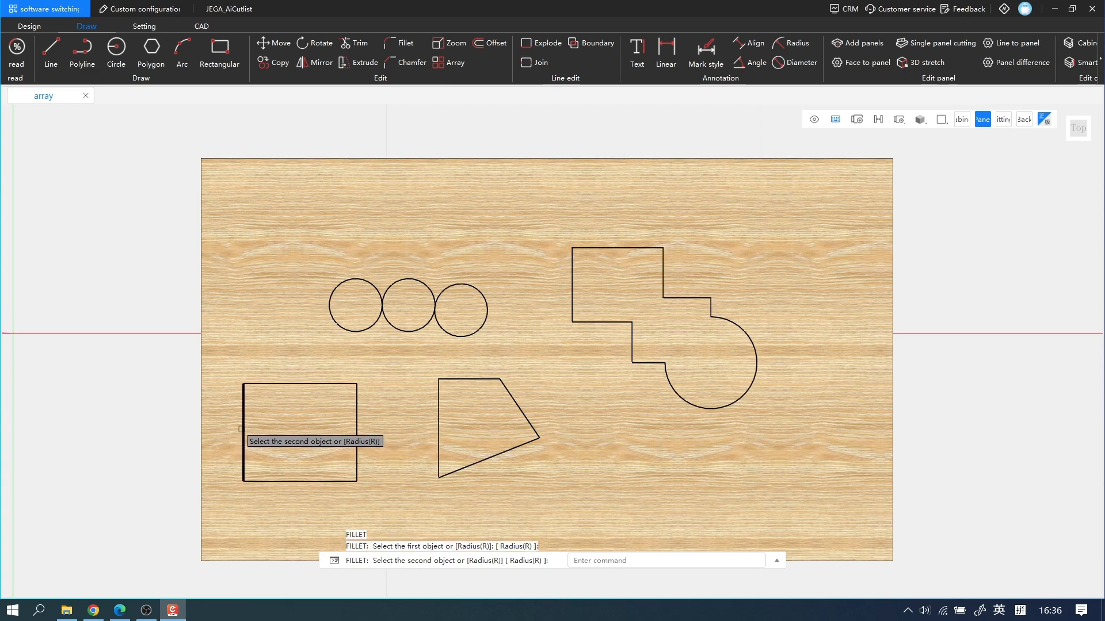
{"action": "left_click", "coordinate": [281, 384]}
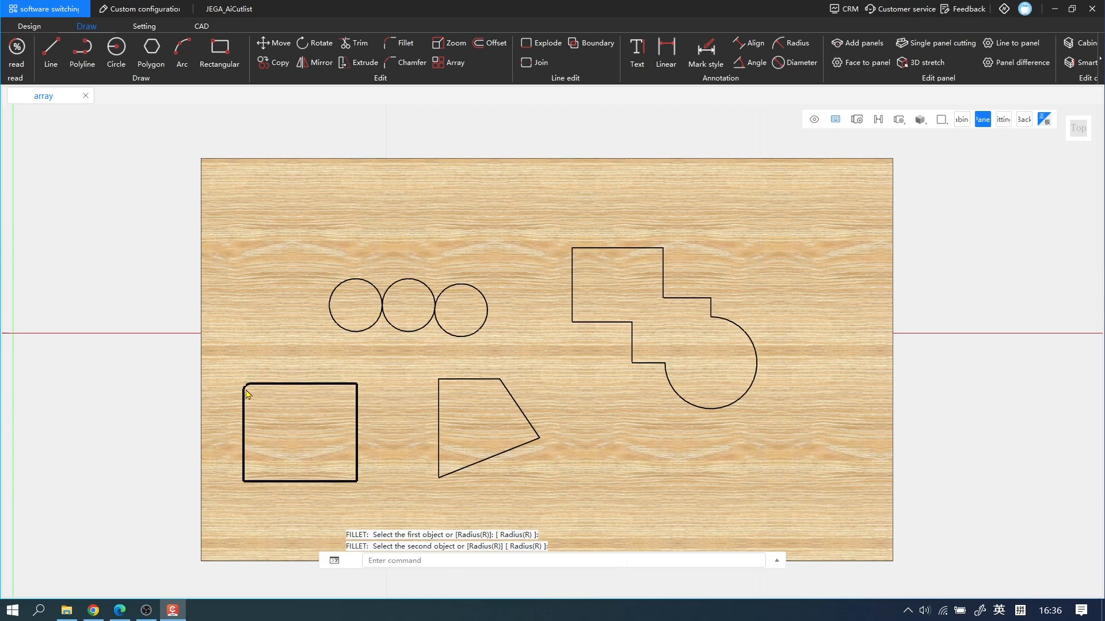
Fillet the rectangle's top-right corner between its top and right edges with a radius of 50
{"action": "scroll", "coordinate": [251, 390], "scroll_direction": "up", "scroll_amount": 2}
{"action": "scroll", "coordinate": [251, 390], "scroll_direction": "up", "scroll_amount": 2}
{"action": "middle_click_drag", "start_coordinate": [98, 410], "coordinate": [315, 356]}
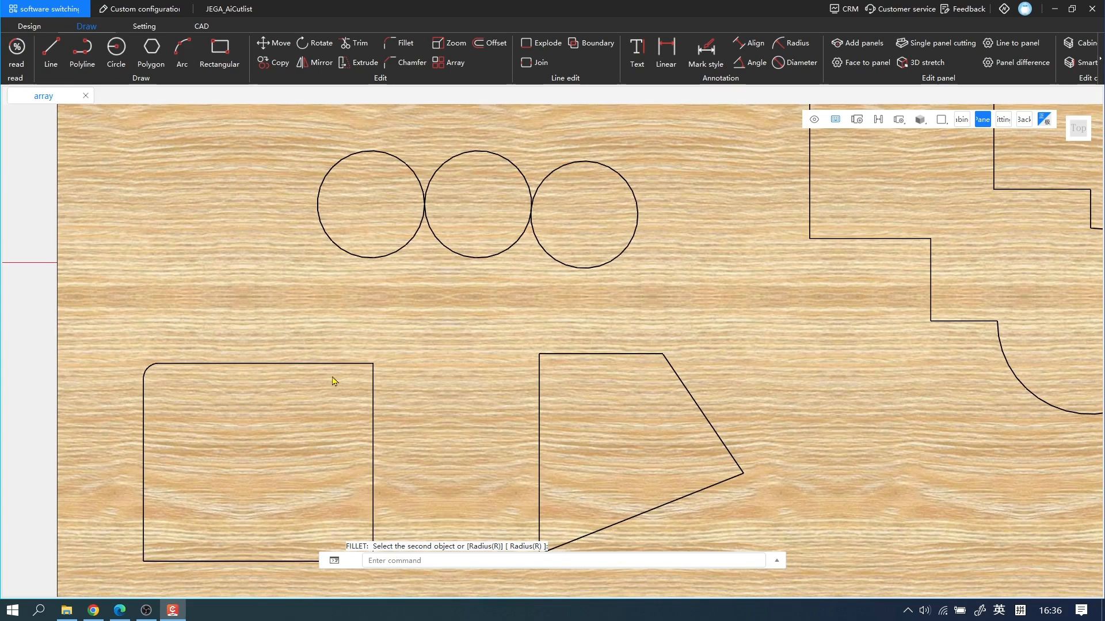
{"action": "left_click", "coordinate": [167, 366]}
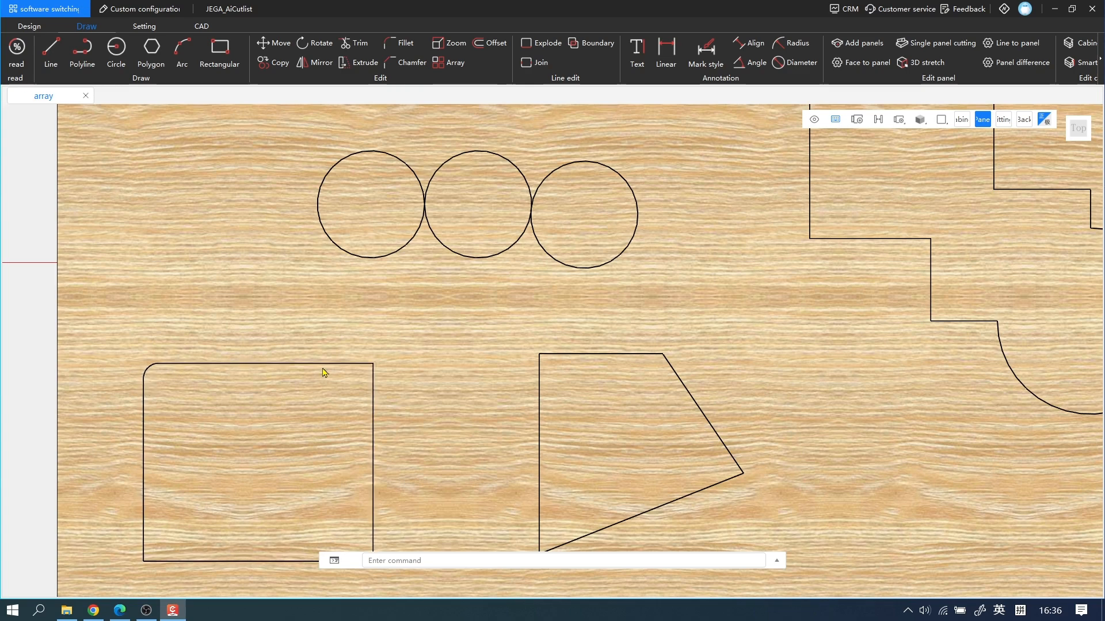
{"action": "key", "text": "space"}
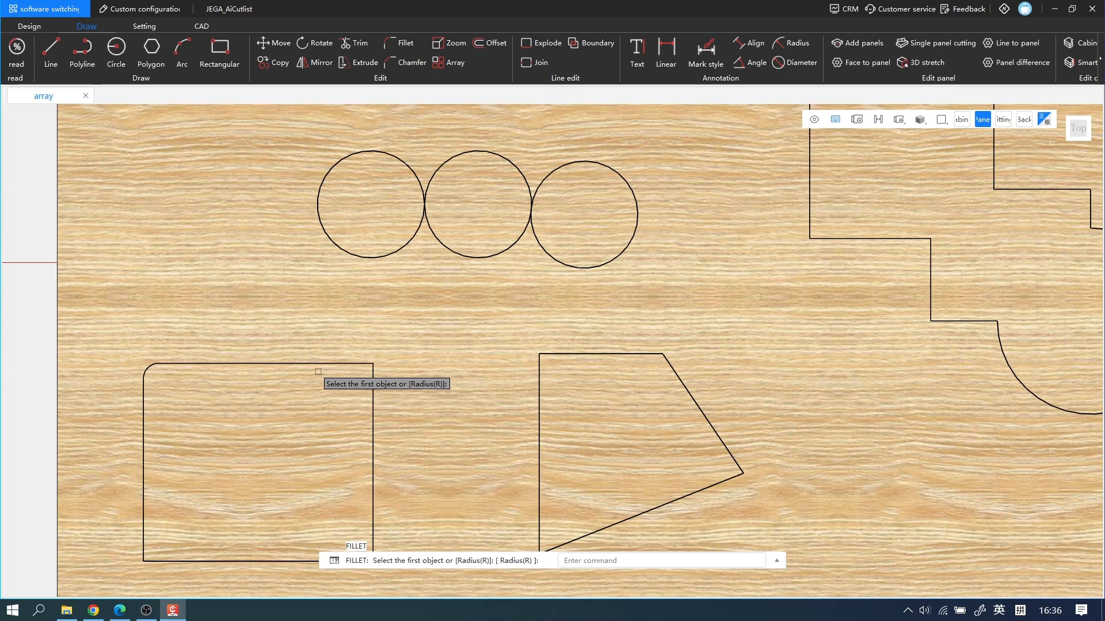
{"action": "left_click", "coordinate": [321, 364]}
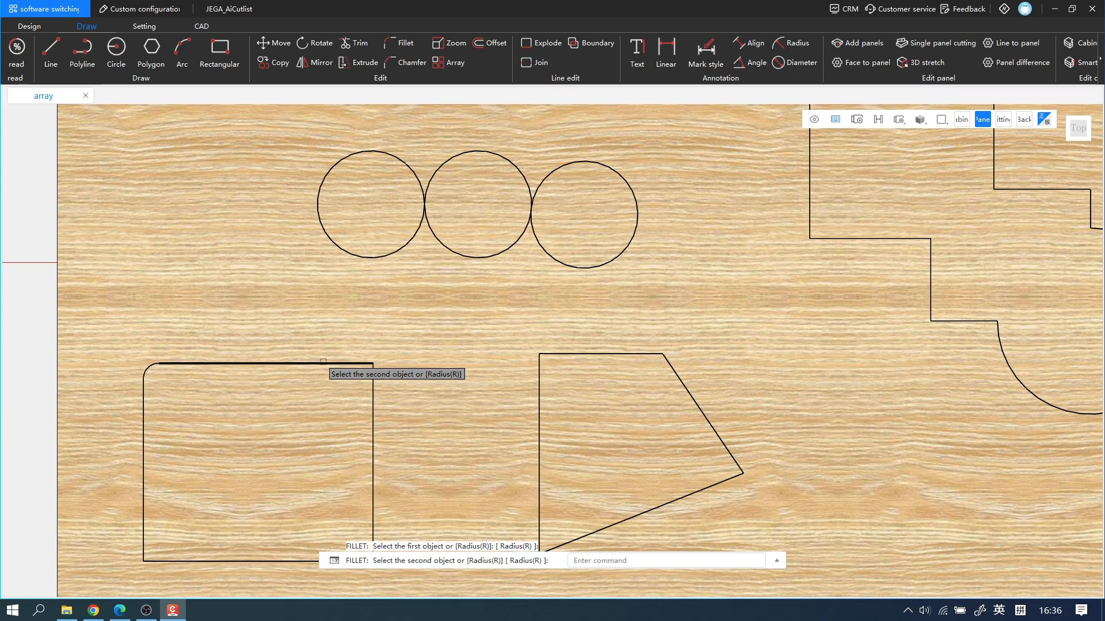
{"action": "type", "text": "r"}
{"action": "key", "text": "Return"}
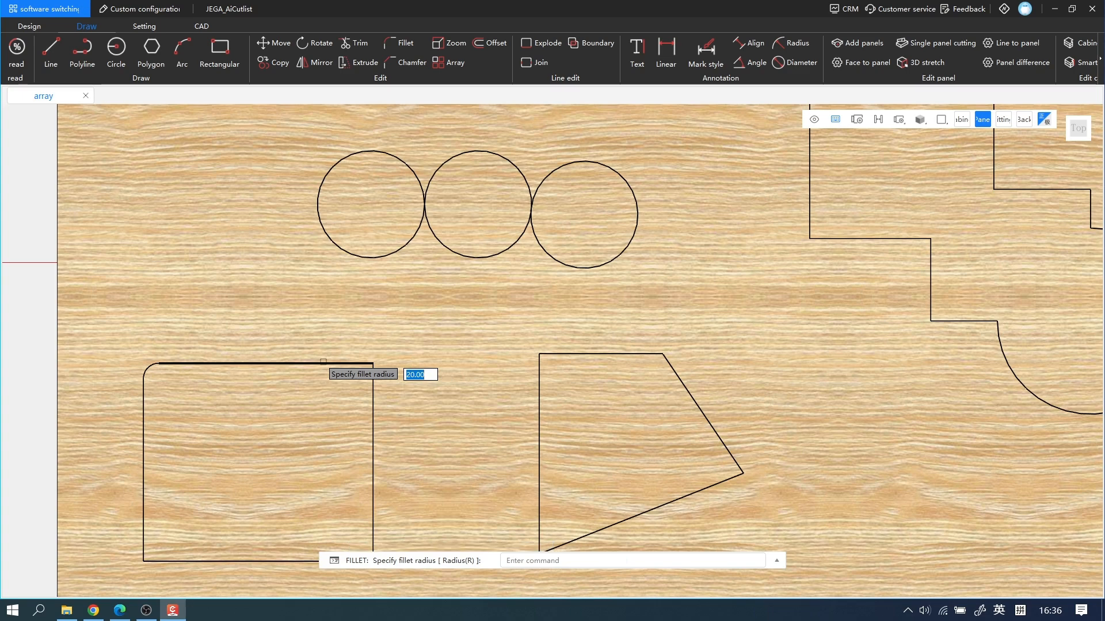
{"action": "type", "text": "50"}
{"action": "key", "text": "Return"}
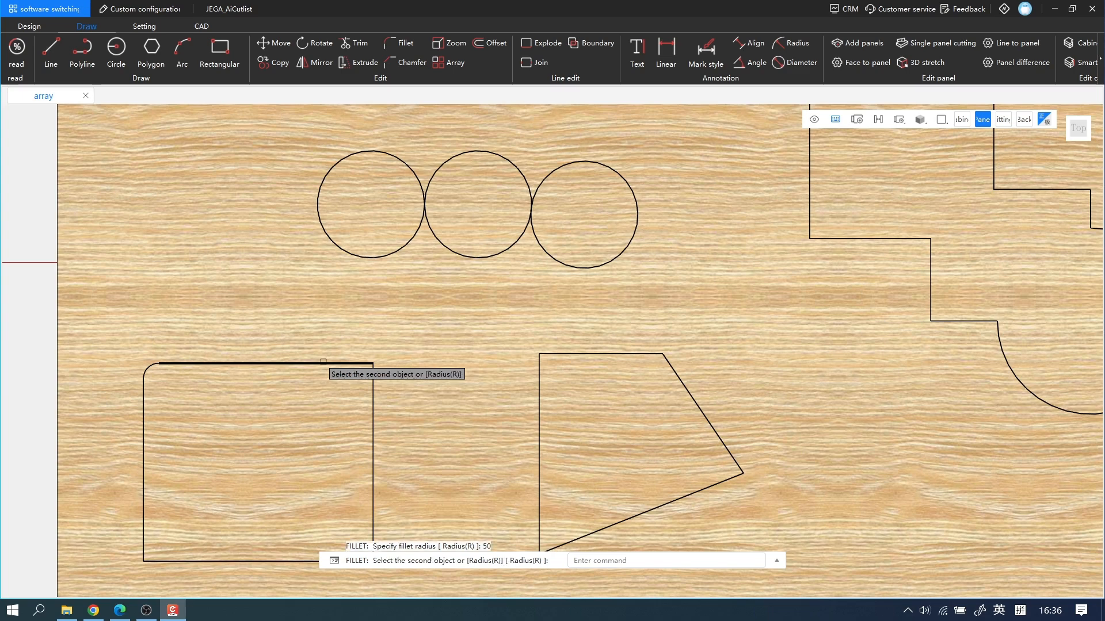
{"action": "left_click", "coordinate": [373, 426]}
{"action": "middle_click_drag", "start_coordinate": [454, 408], "coordinate": [465, 348]}
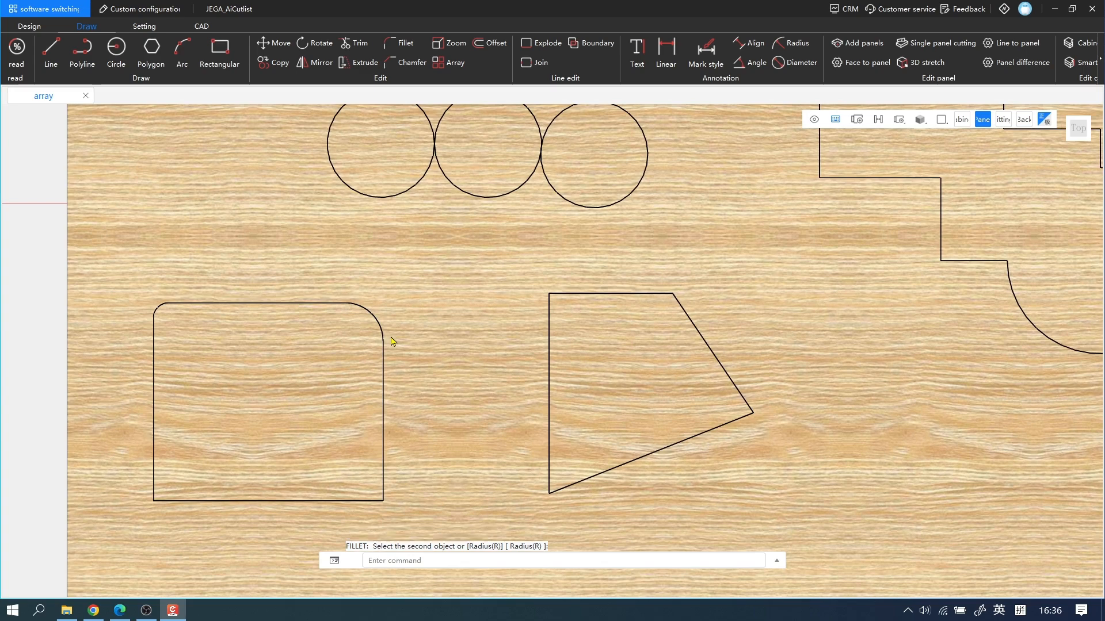
Fillet the rectangle's bottom-right corner between its right and bottom edges, reusing the current radius
{"action": "key", "text": "space"}
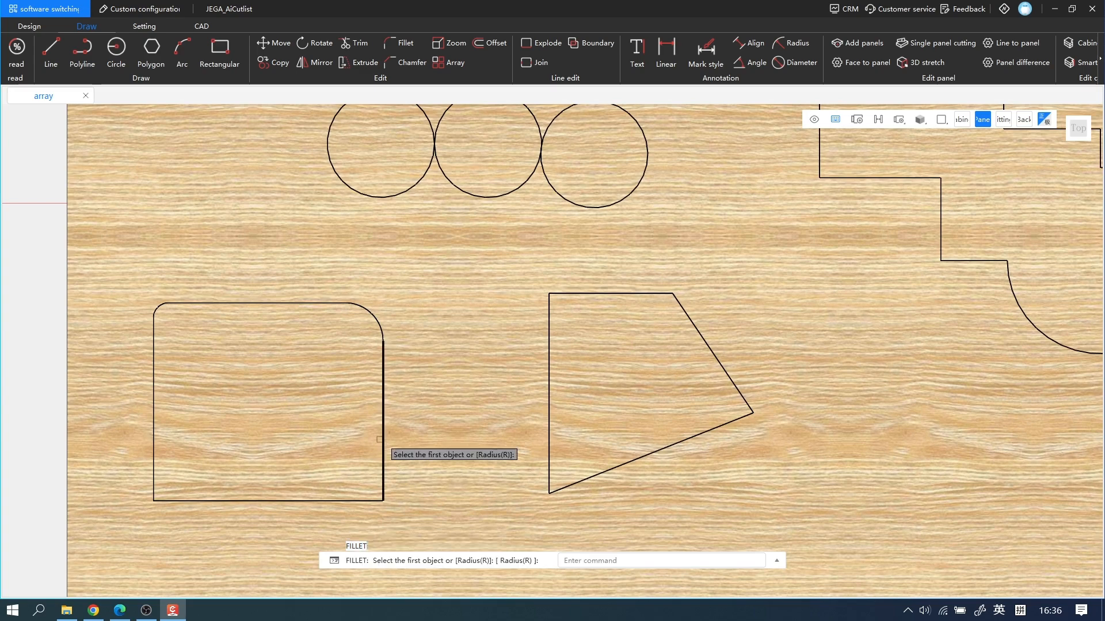
{"action": "left_click", "coordinate": [379, 446]}
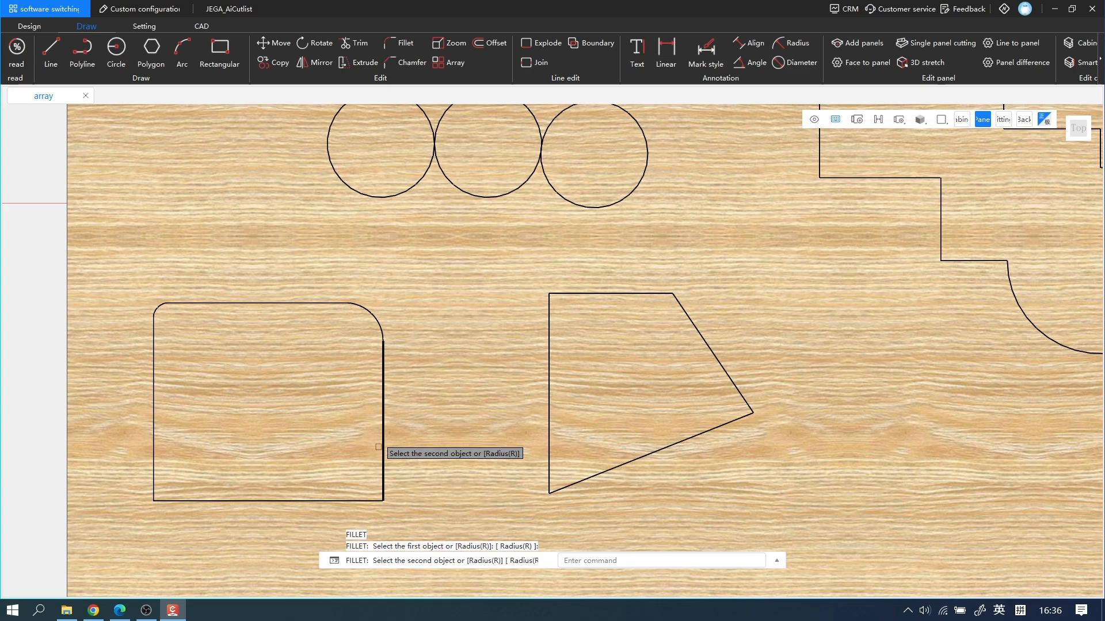
{"action": "left_click", "coordinate": [337, 502]}
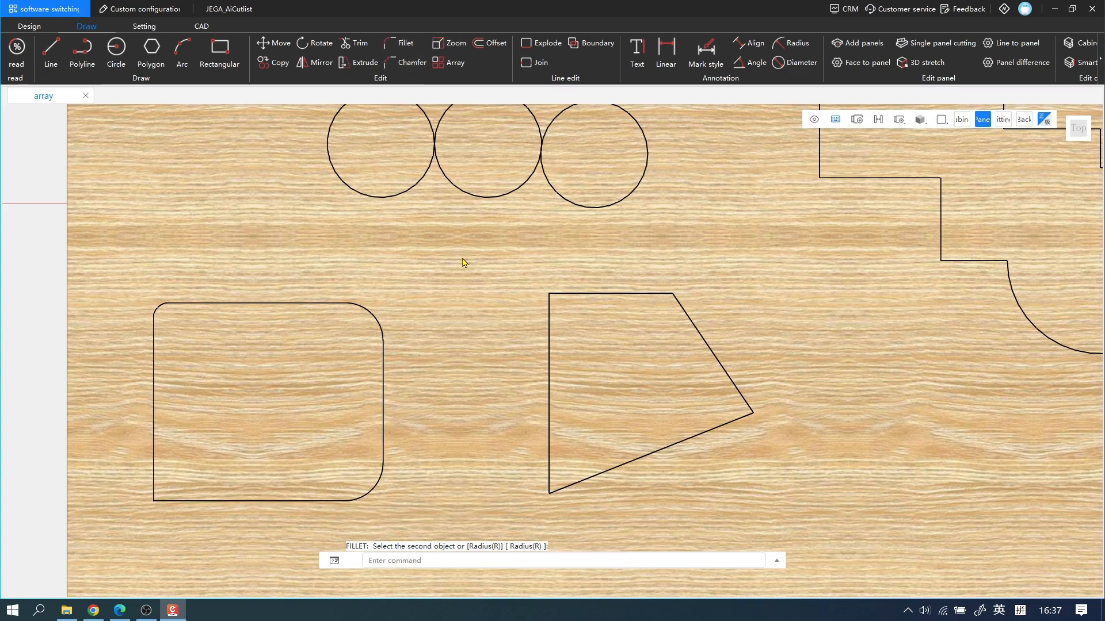
Undo the fillets on the rectangle so that all its corners are square again
{"action": "key", "text": "ctrl+z"}
{"action": "key", "text": "ctrl+z"}
{"action": "key", "text": "ctrl+z"}
{"action": "key", "text": "ctrl+z"}
{"action": "middle_click_drag", "start_coordinate": [522, 250], "coordinate": [536, 242]}
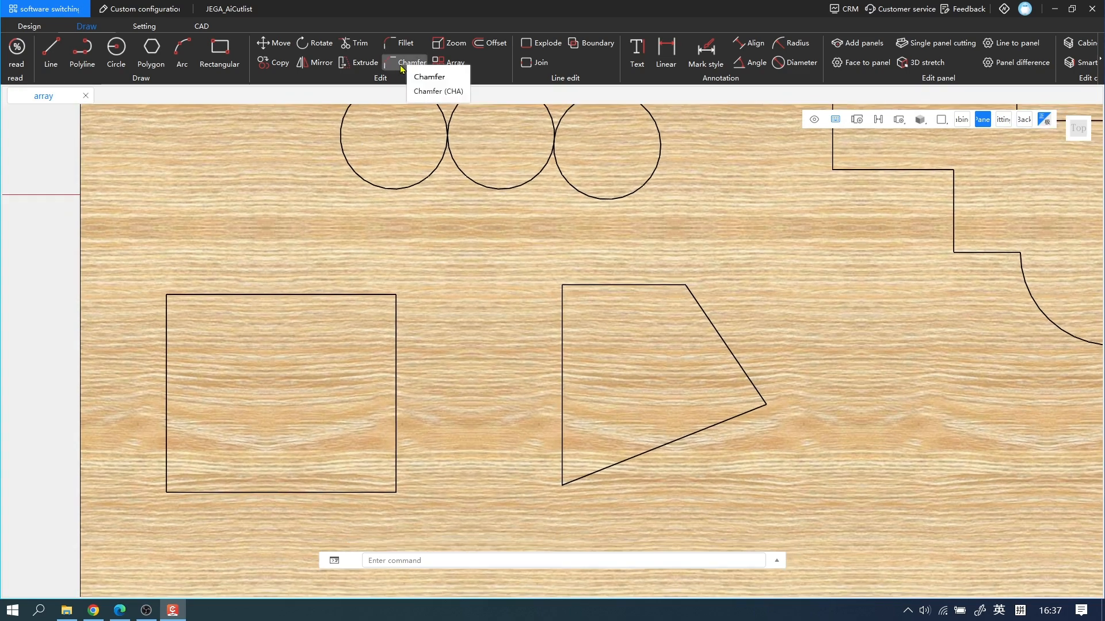
Chamfer the rectangle's top-left corner between its left and top edges with the default distances
{"action": "type", "text": "CHA"}
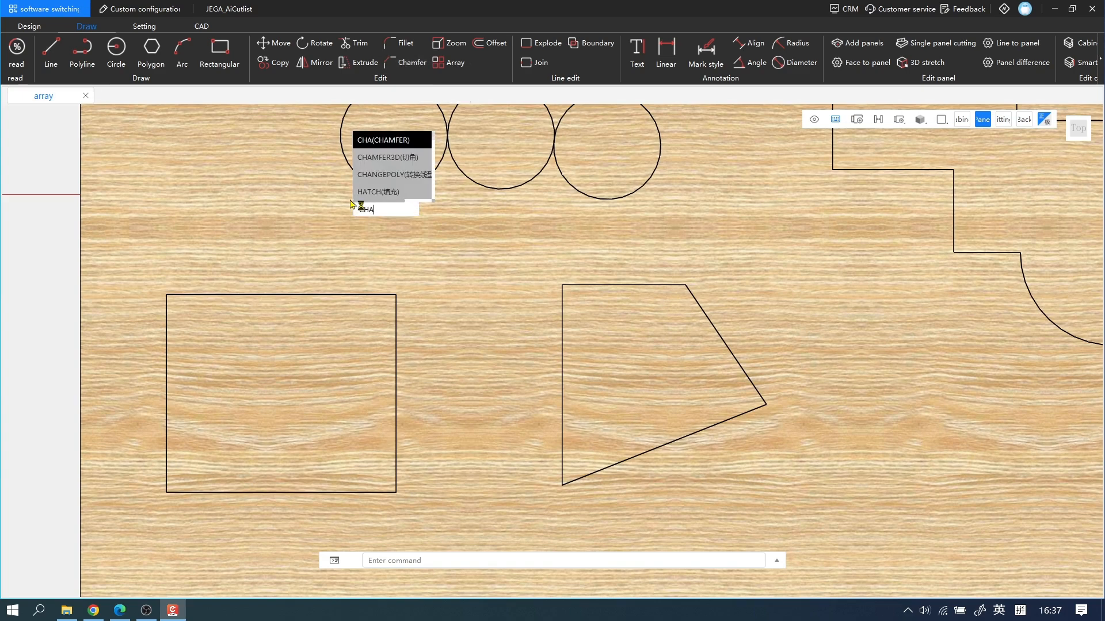
{"action": "key", "text": "Return"}
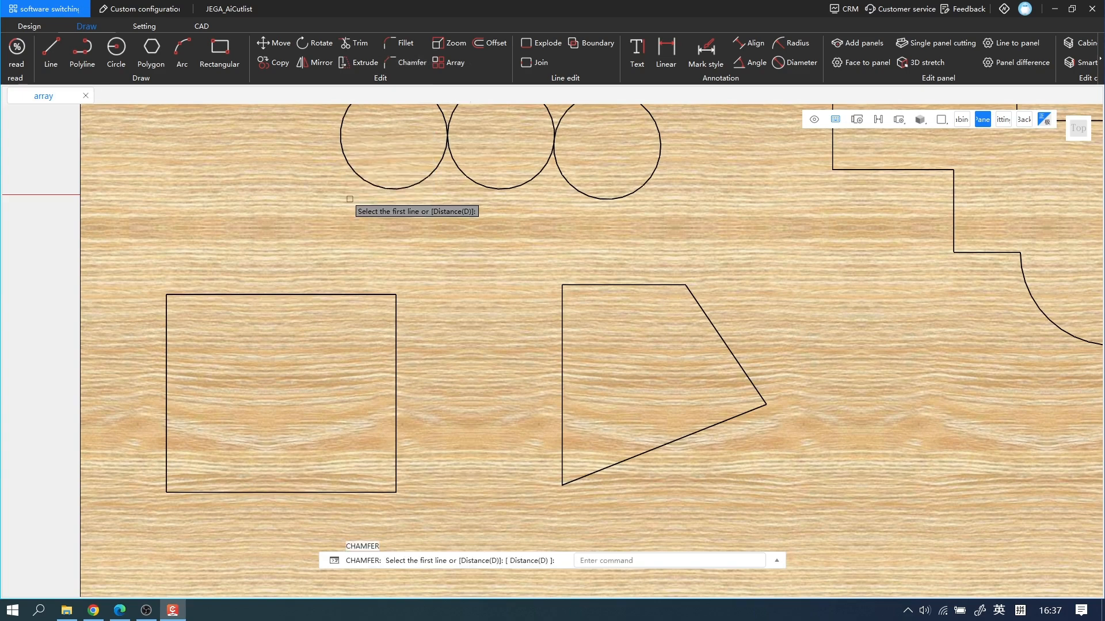
{"action": "left_click", "coordinate": [166, 374]}
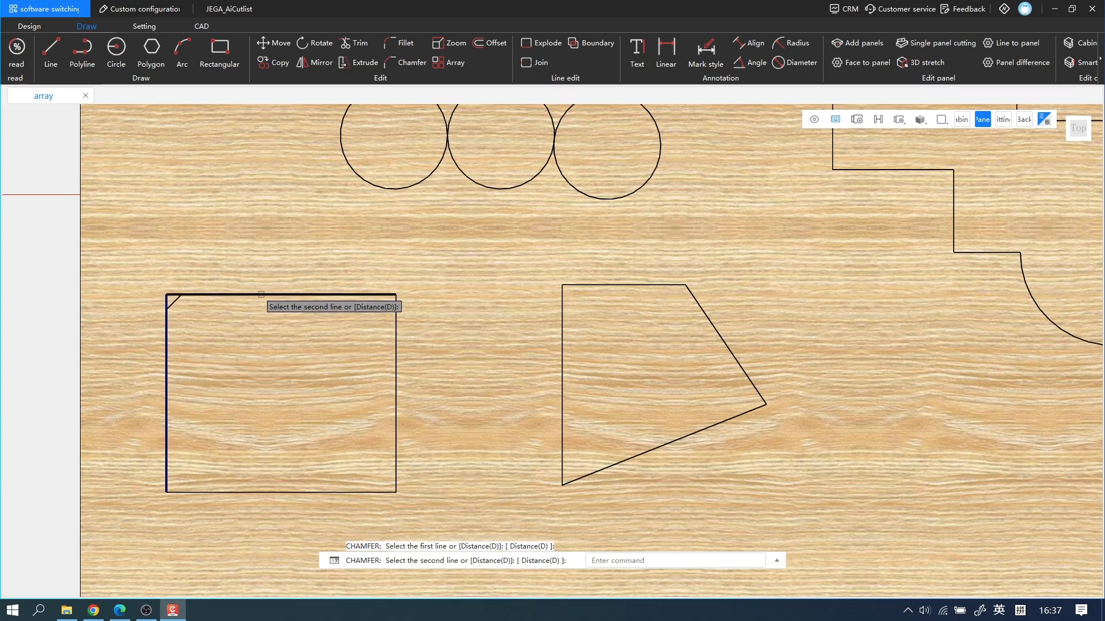
{"action": "left_click", "coordinate": [262, 295]}
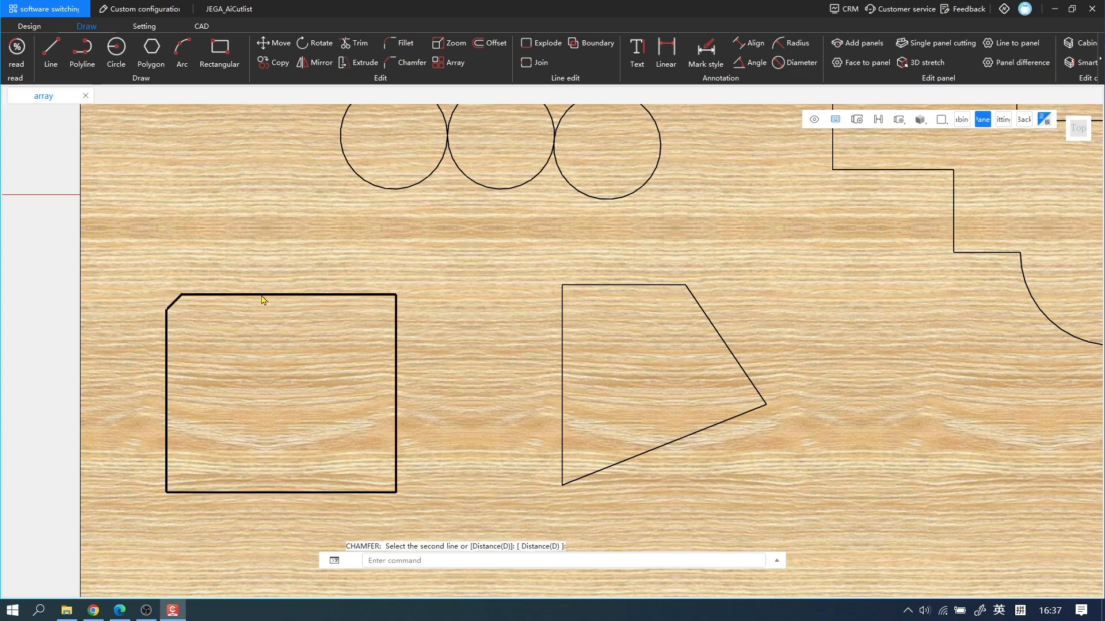
Chamfer the rectangle's top-right corner with a first distance of 80 along the top edge and a second distance of 50 along the right edge
{"action": "key", "text": "Return"}
{"action": "left_click", "coordinate": [335, 295]}
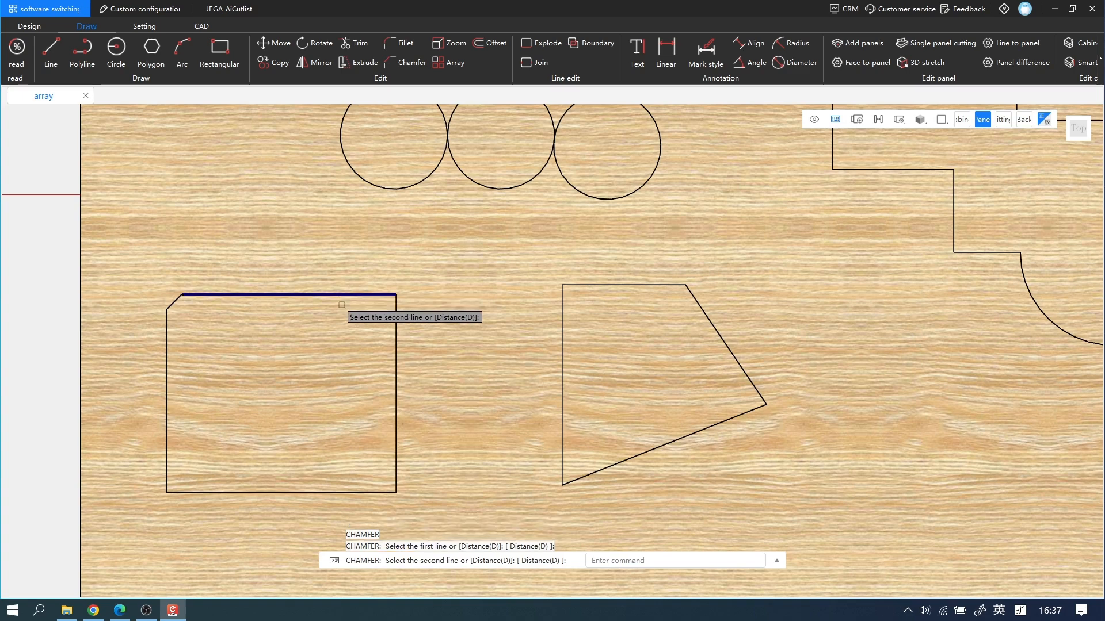
{"action": "type", "text": "d"}
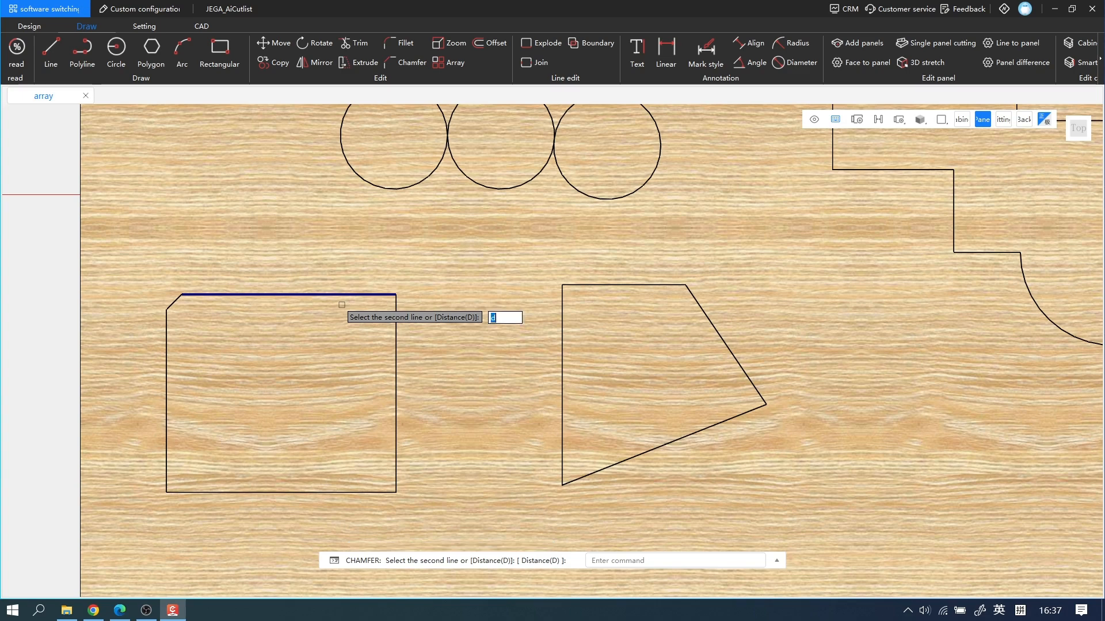
{"action": "key", "text": "Return"}
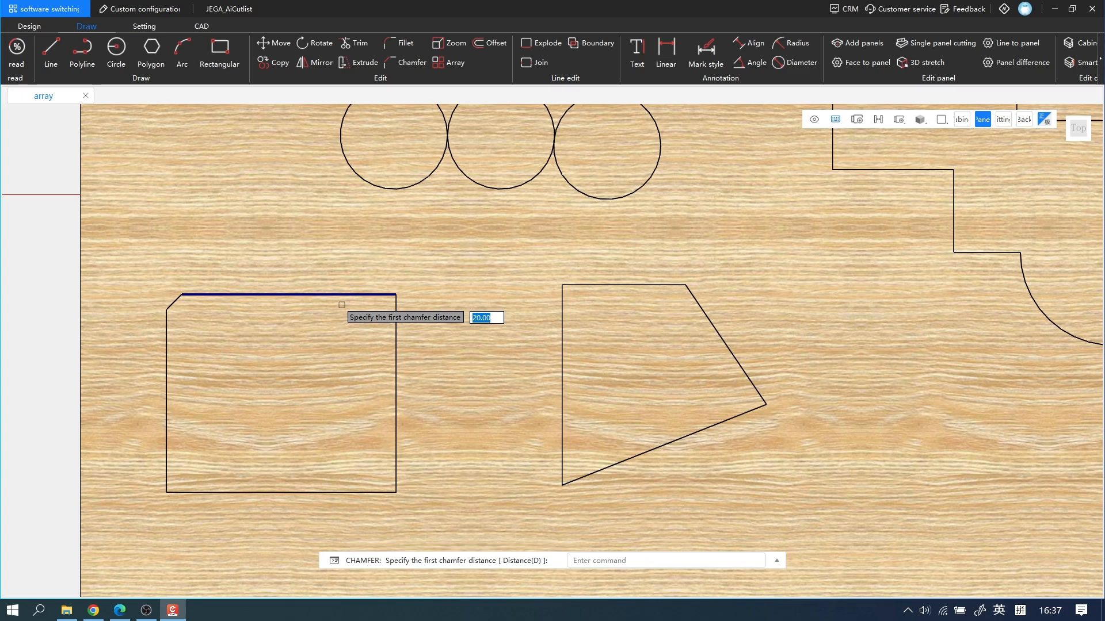
{"action": "type", "text": "80"}
{"action": "key", "text": "Return"}
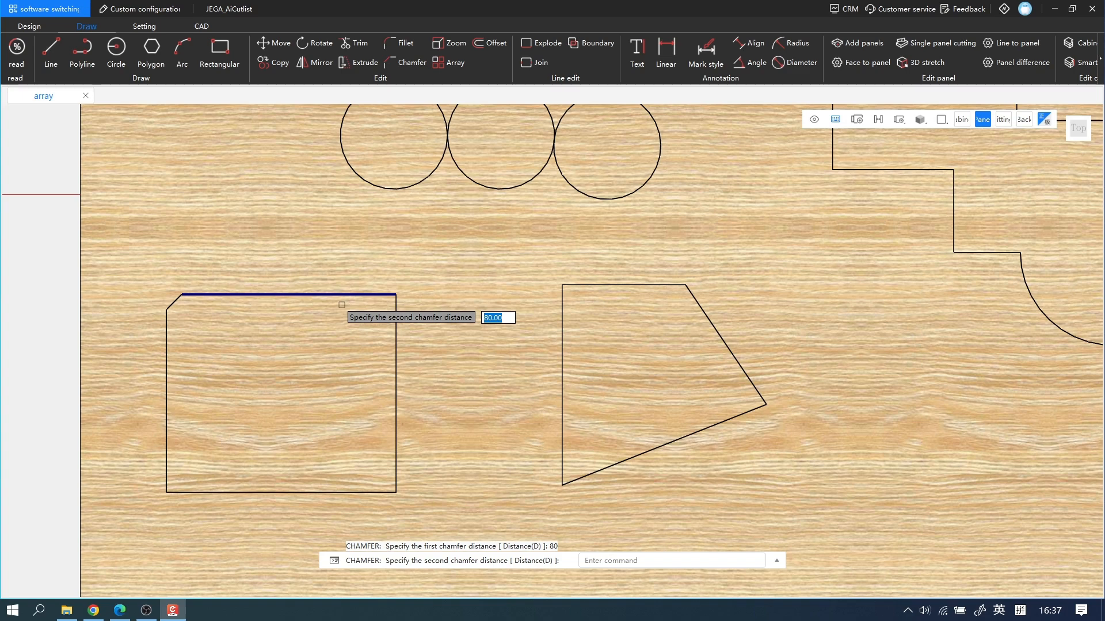
{"action": "type", "text": "50"}
{"action": "key", "text": "Return"}
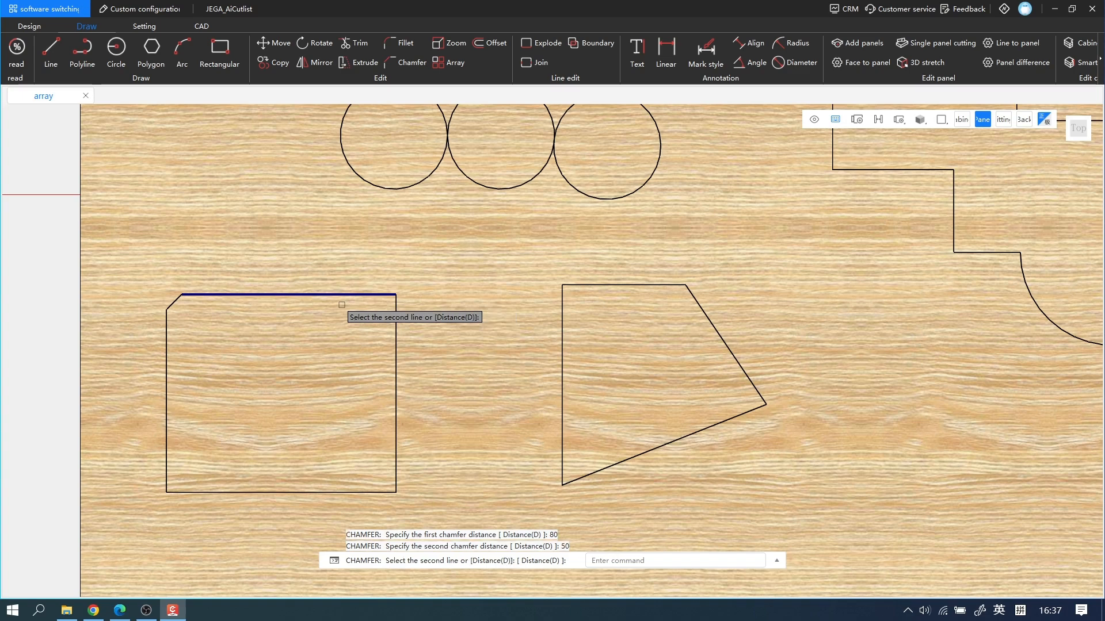
{"action": "left_click", "coordinate": [394, 367]}
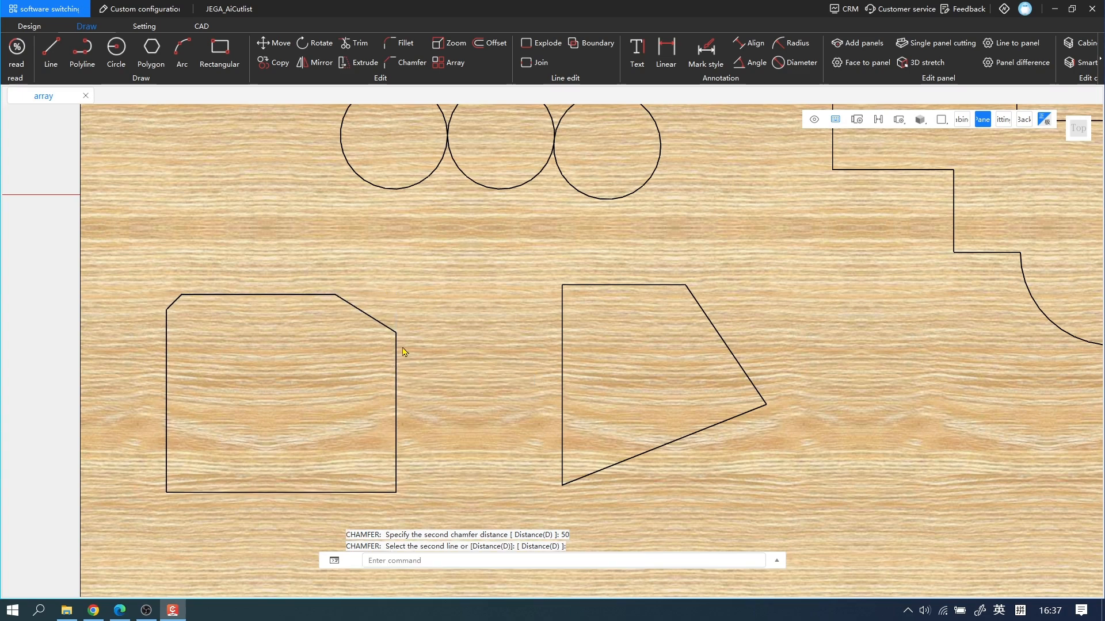
Chamfer the rectangle's bottom-right corner with the same distances, taking the right edge first and the bottom edge second
{"action": "key", "text": "Return"}
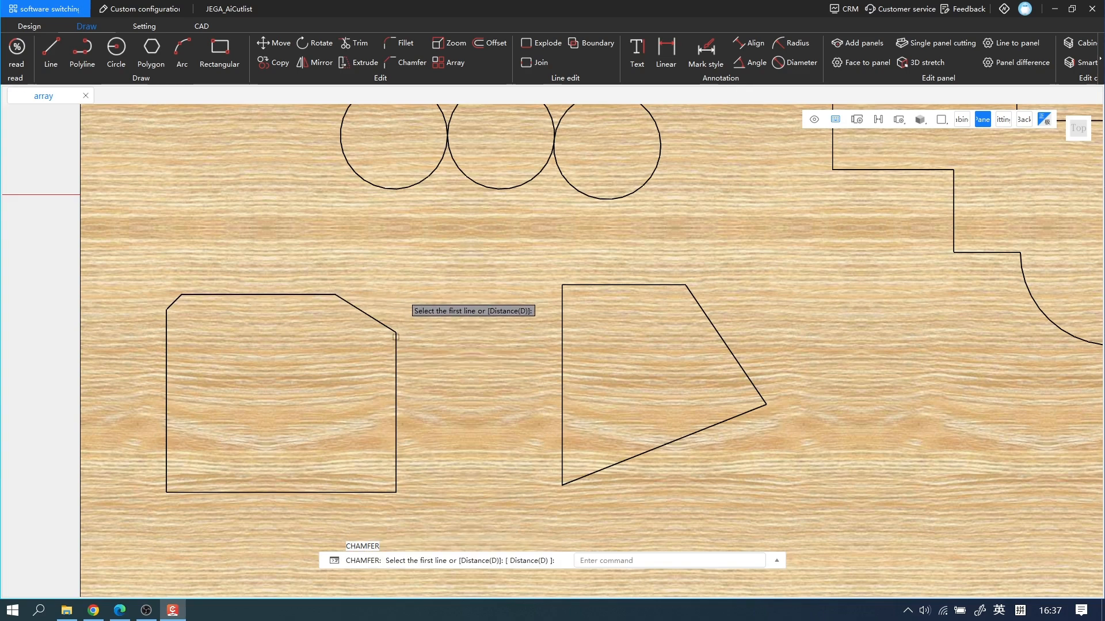
{"action": "left_click", "coordinate": [395, 454]}
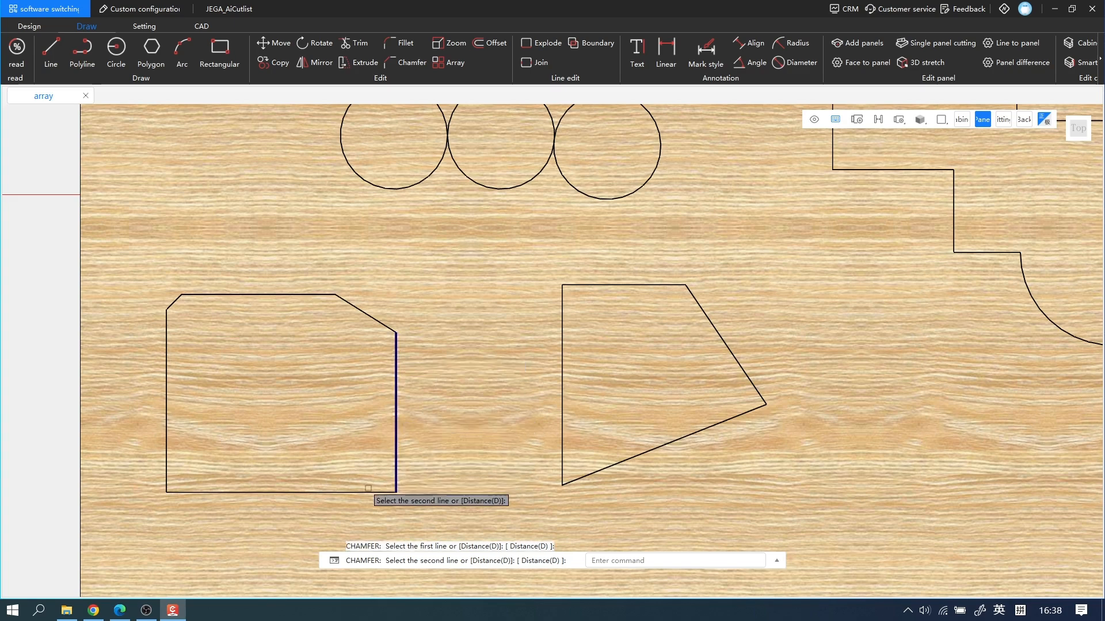
{"action": "left_click", "coordinate": [368, 491]}
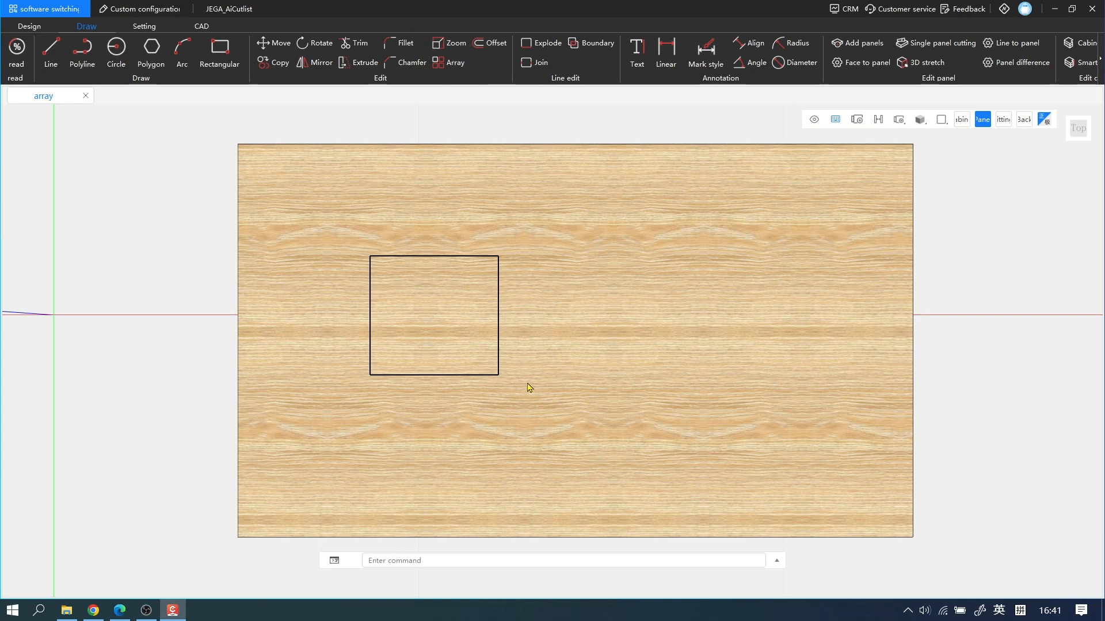
Scale the rectangle on the panel by a factor of 0.5, using its top-left corner as base point
{"action": "left_click", "coordinate": [499, 377]}
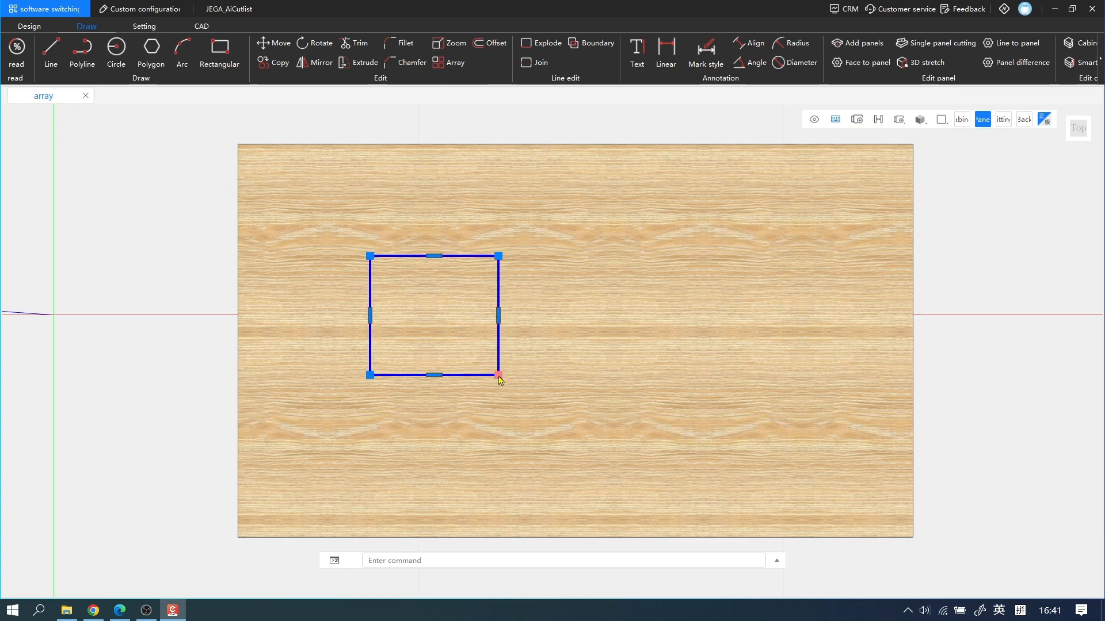
{"action": "type", "text": "sc"}
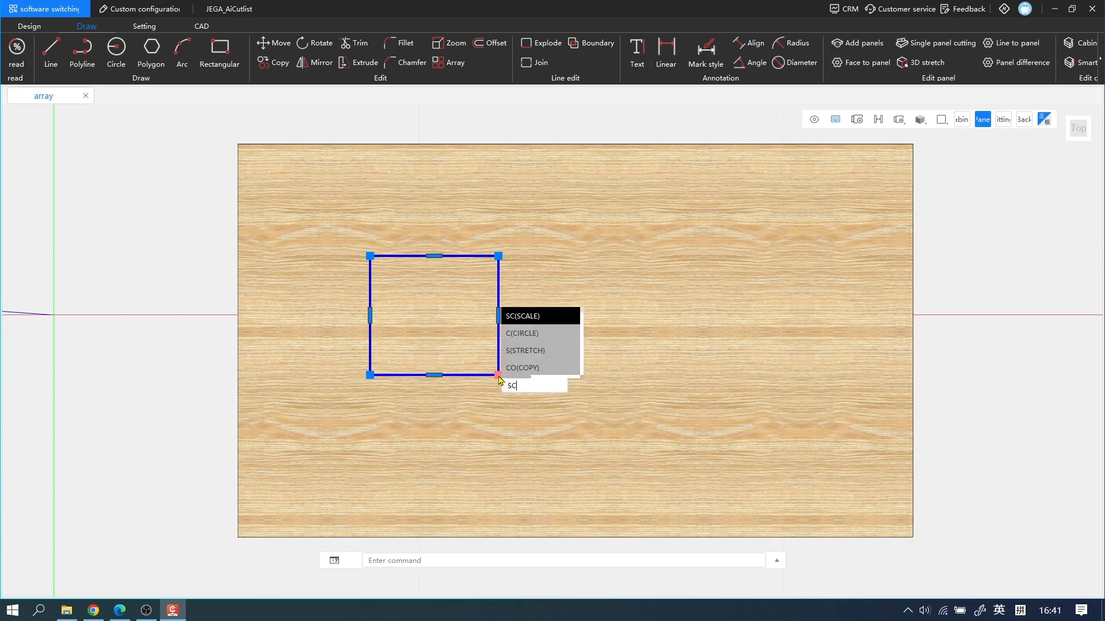
{"action": "key", "text": "Return"}
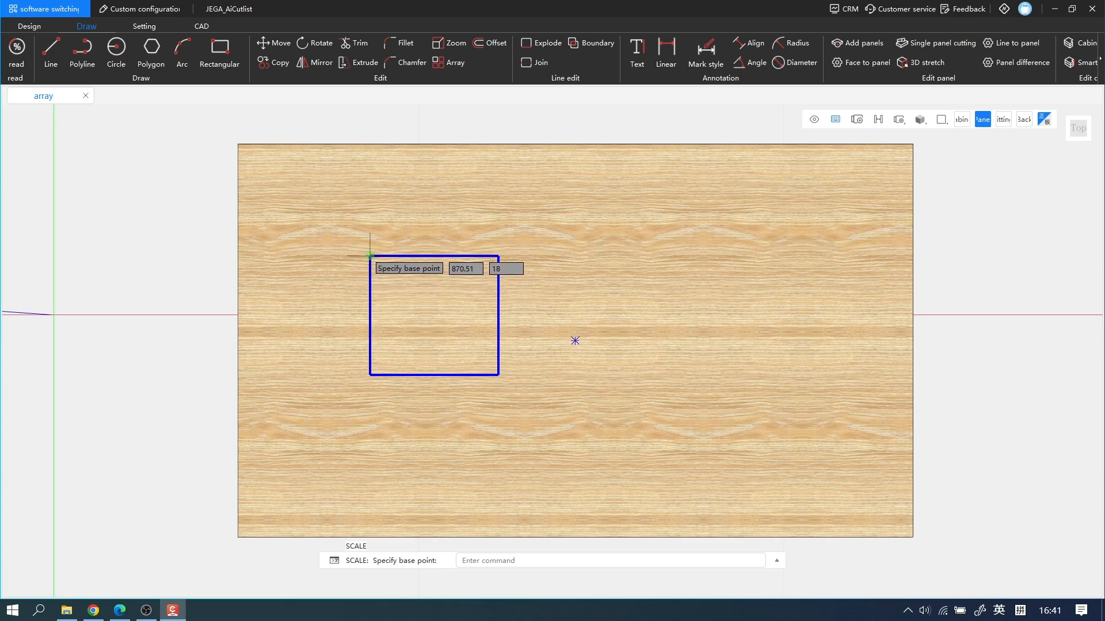
{"action": "left_click", "coordinate": [370, 256]}
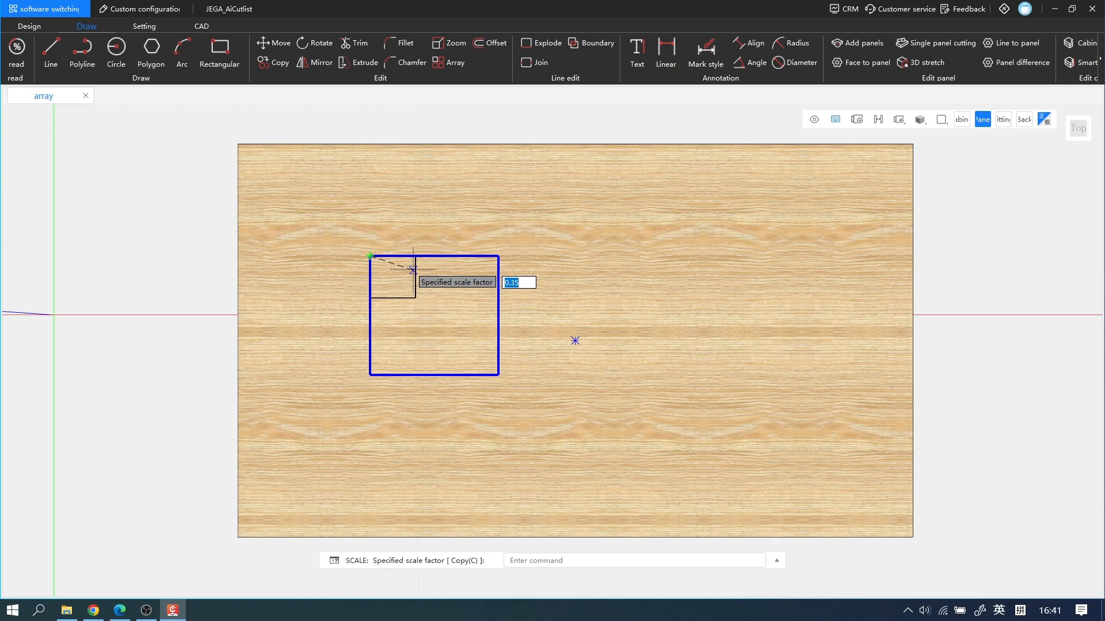
{"action": "type", "text": "0.5"}
{"action": "key", "text": "Return"}
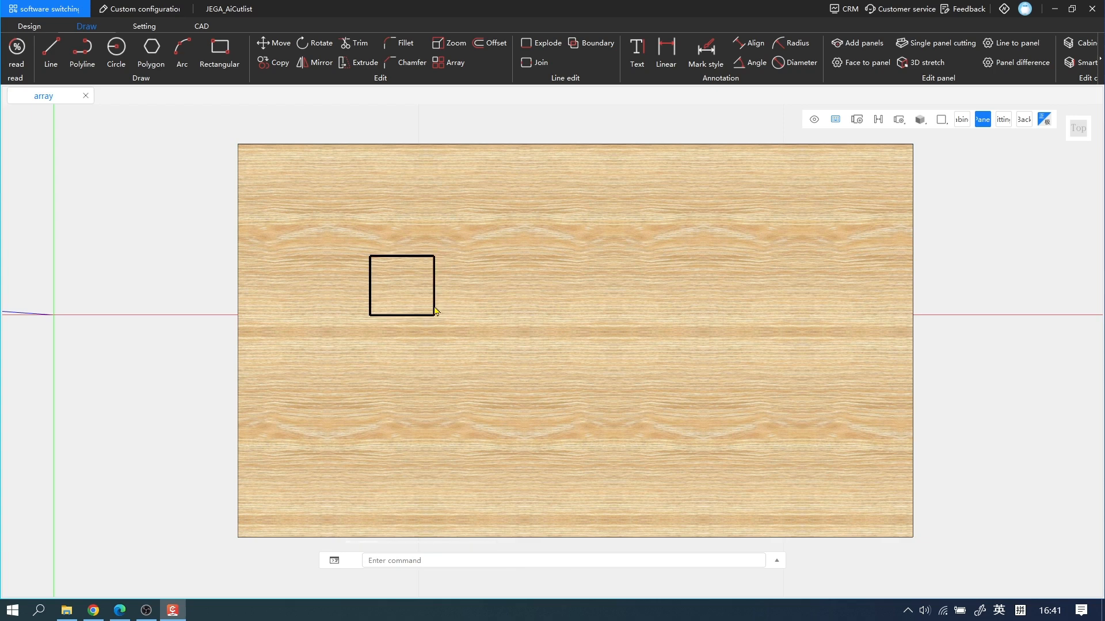
Scale a copy of the rectangle by about 2.21 from its top-left corner, and delete the smaller original
{"action": "key", "text": "space"}
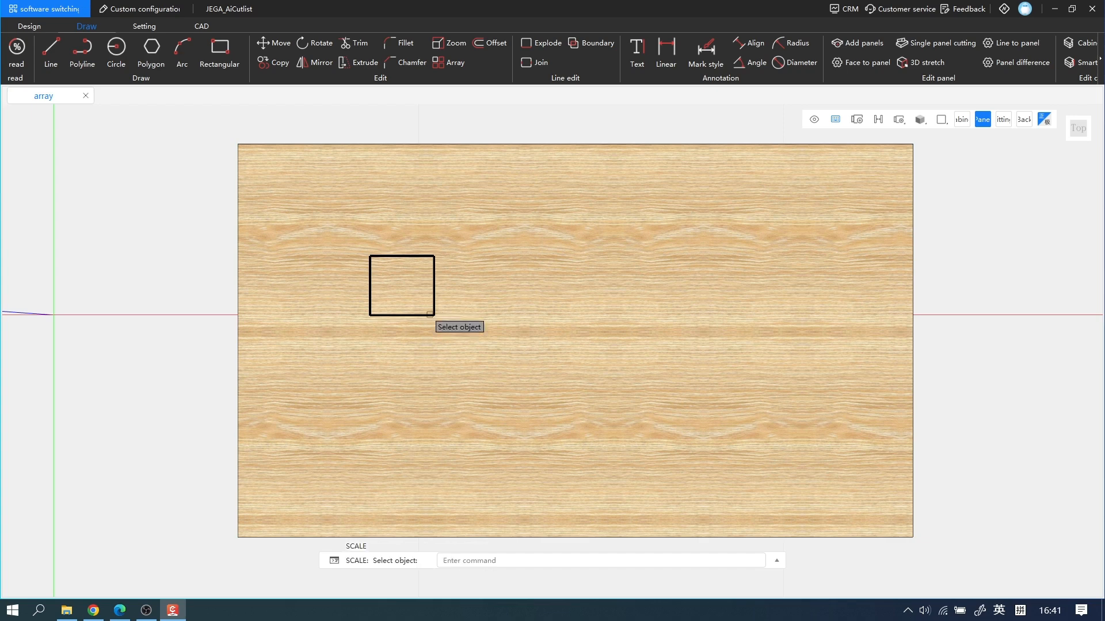
{"action": "left_click", "coordinate": [430, 313]}
{"action": "key", "text": "space"}
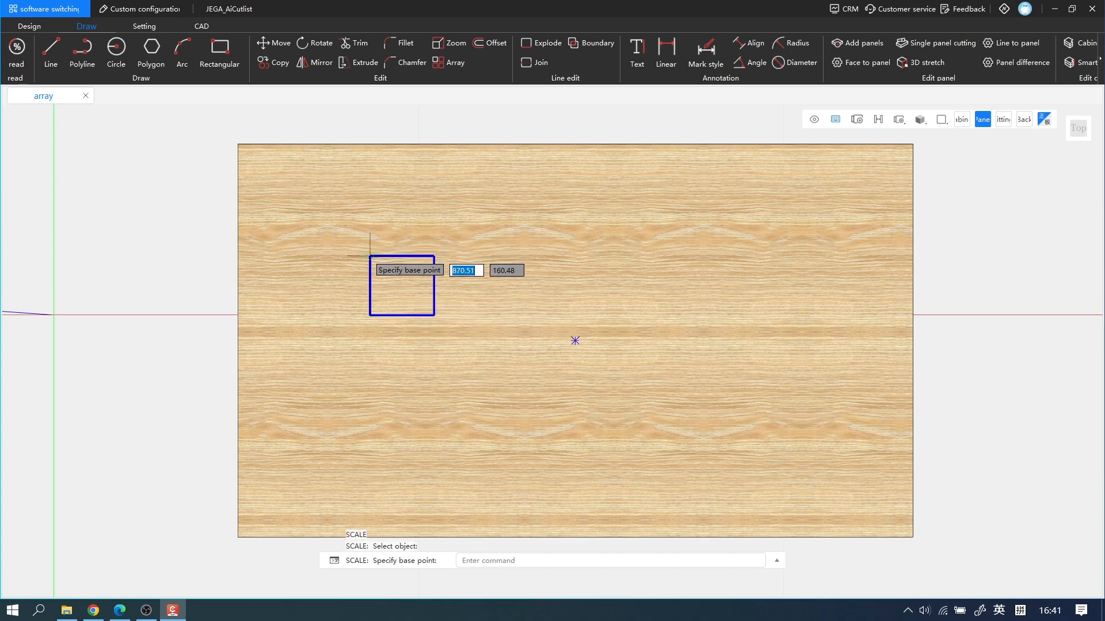
{"action": "left_click", "coordinate": [370, 256]}
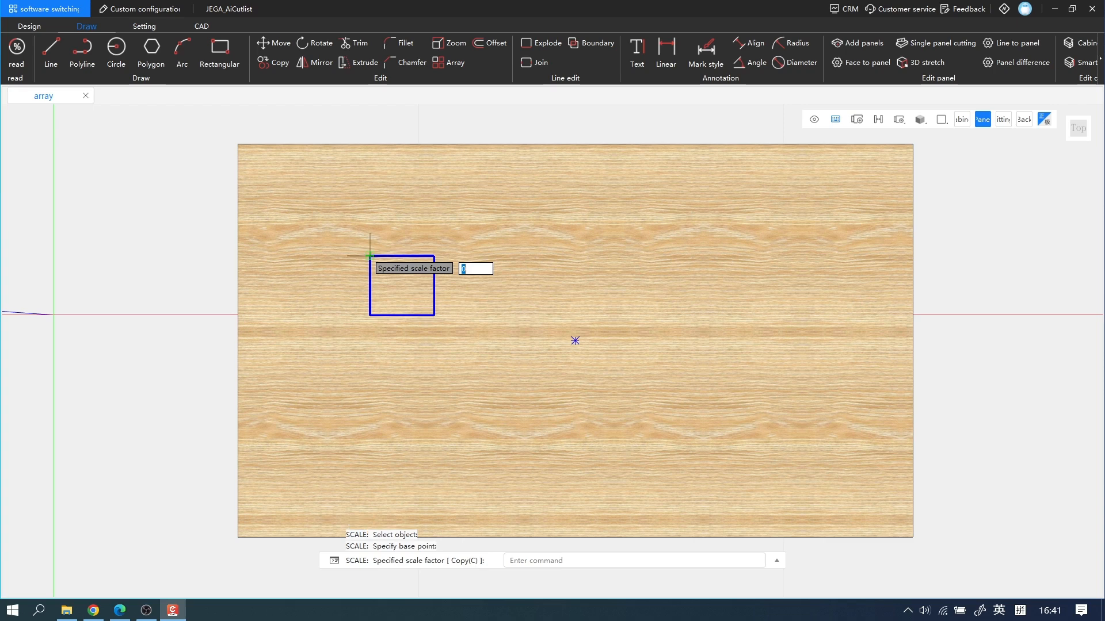
{"action": "type", "text": "C"}
{"action": "key", "text": "Return"}
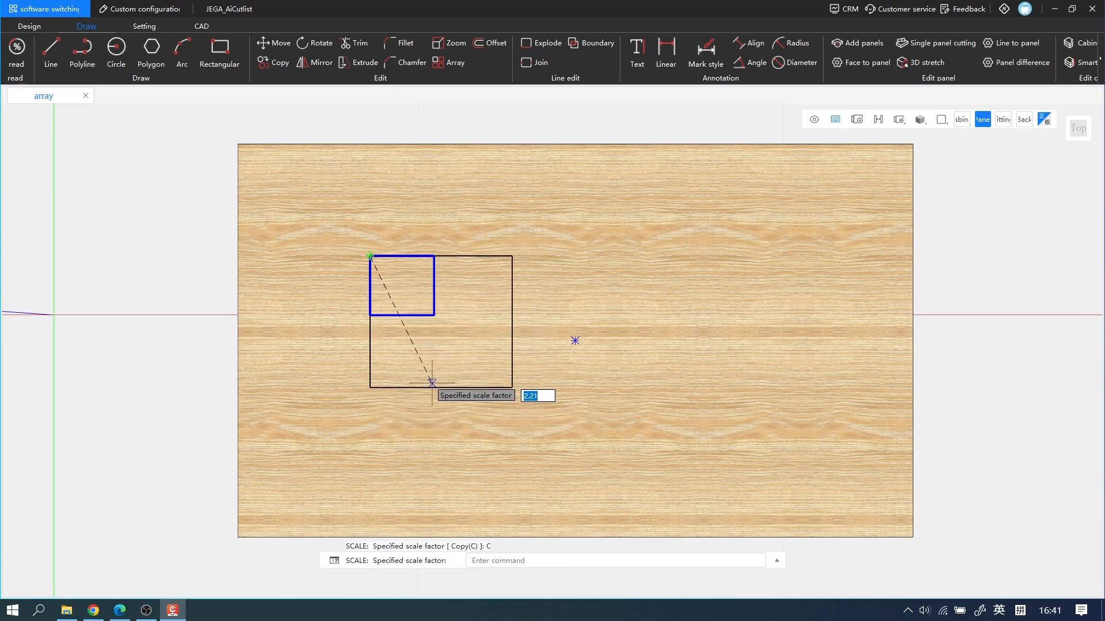
{"action": "left_click", "coordinate": [432, 382]}
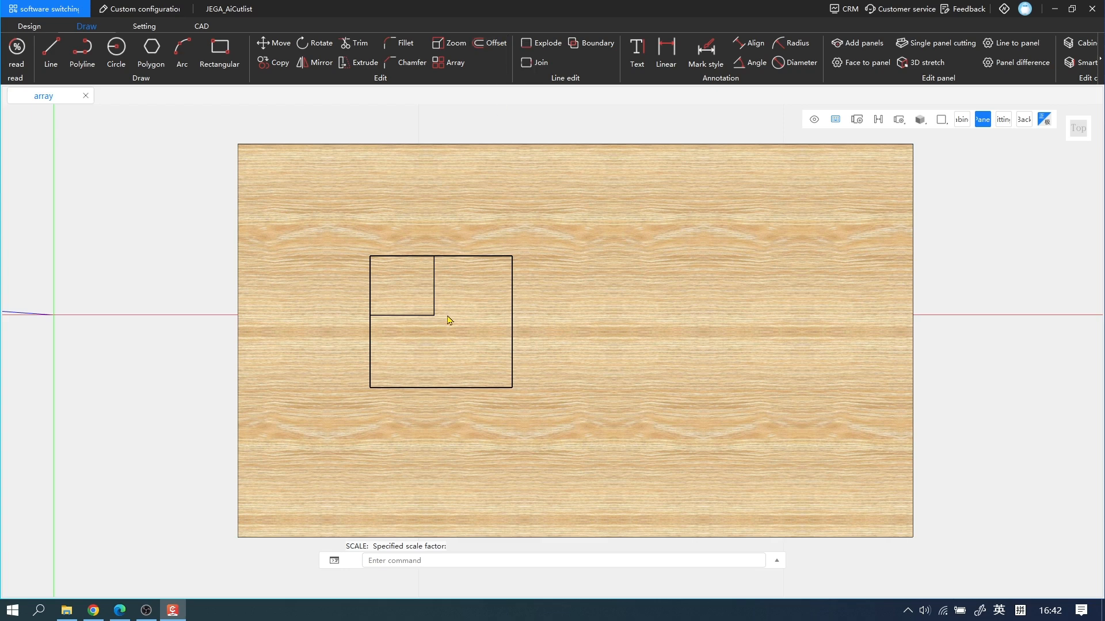
{"action": "left_click", "coordinate": [430, 319]}
{"action": "key", "text": "Delete"}
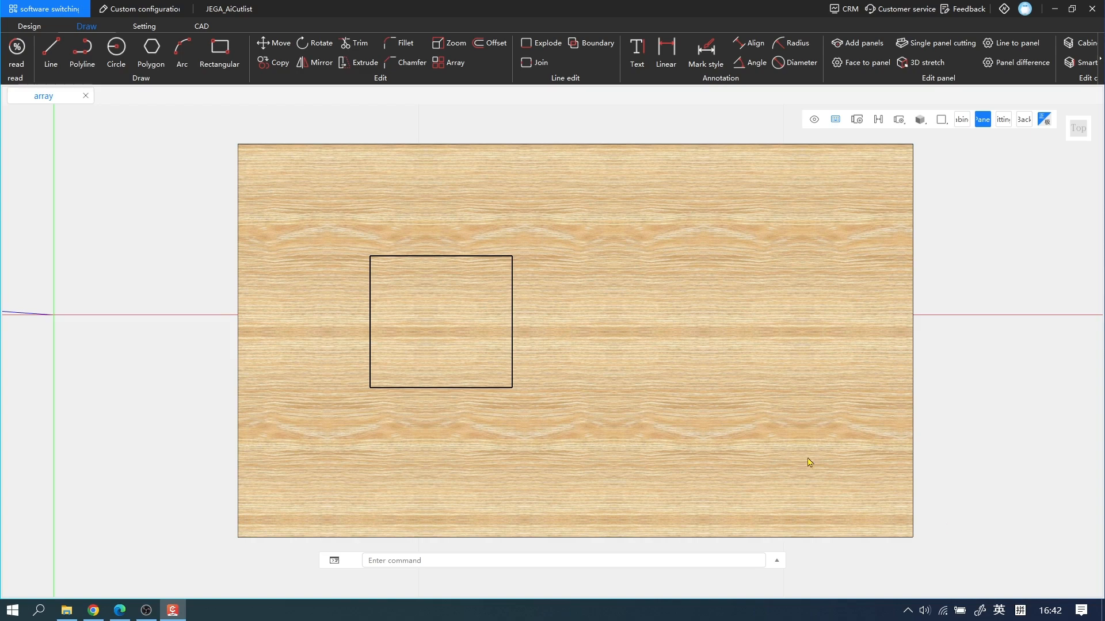
Offset the remaining rectangle outward by 50
{"action": "left_click", "coordinate": [494, 43]}
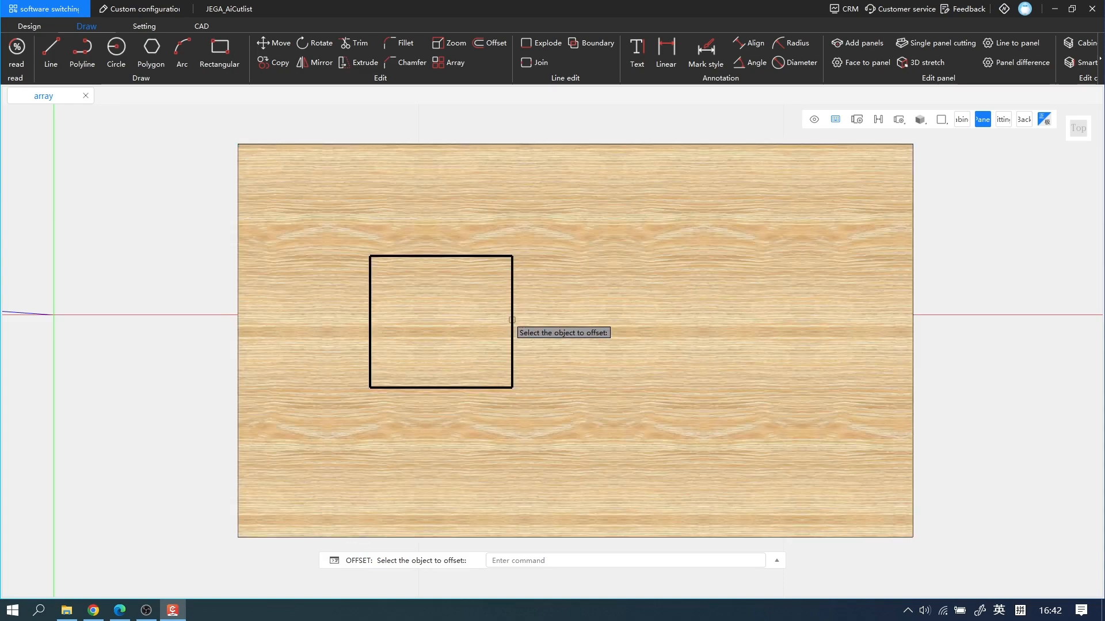
{"action": "left_click", "coordinate": [512, 320]}
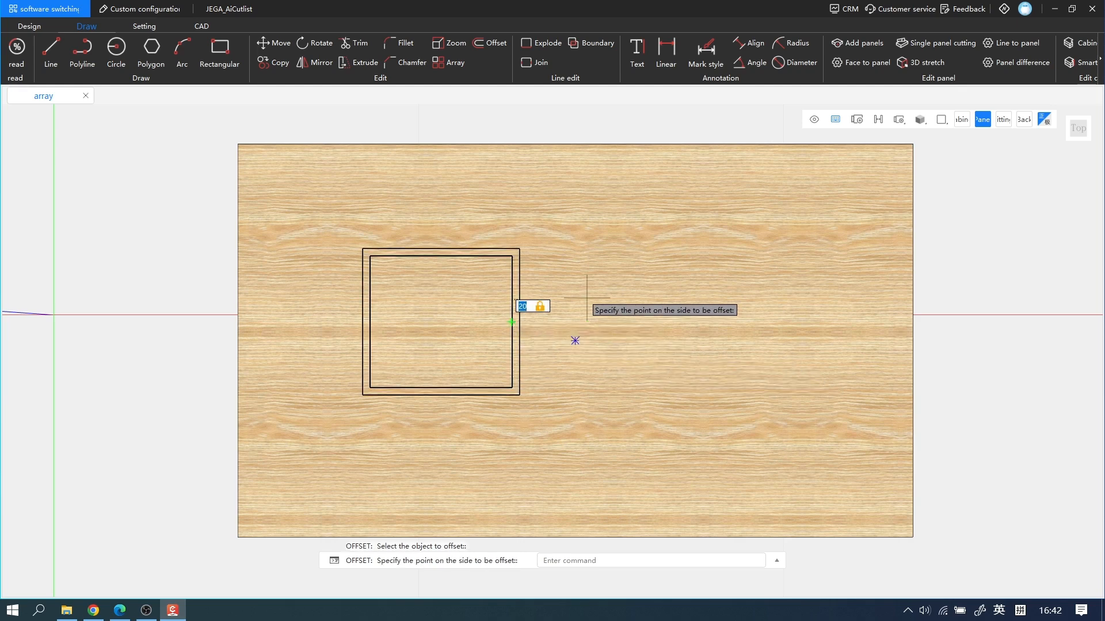
{"action": "key", "text": "BackSpace"}
{"action": "type", "text": "50"}
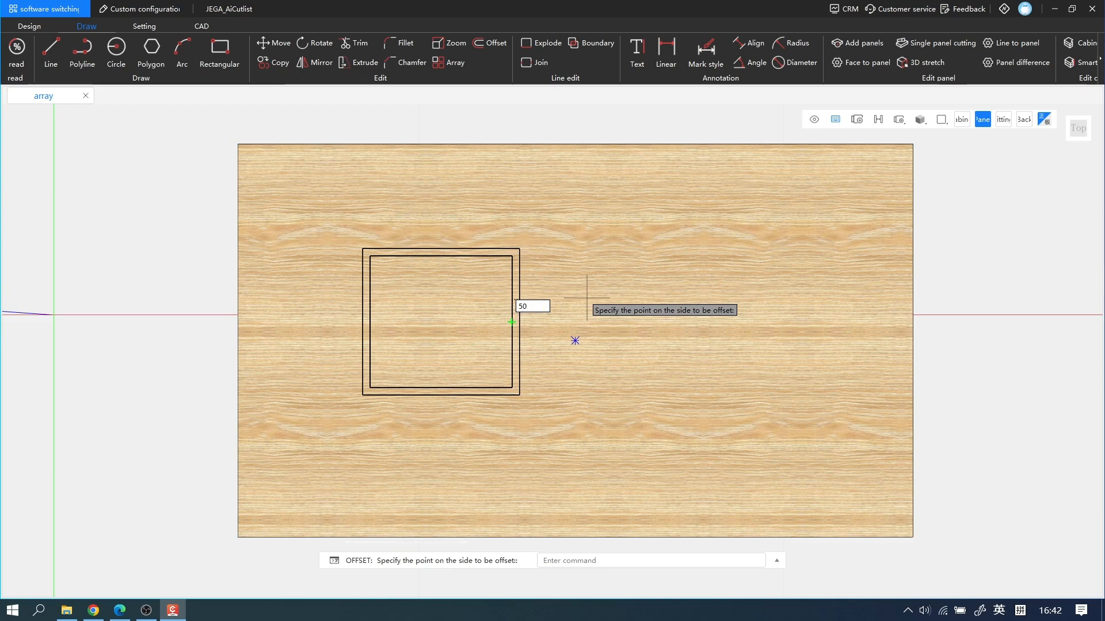
{"action": "key", "text": "Return"}
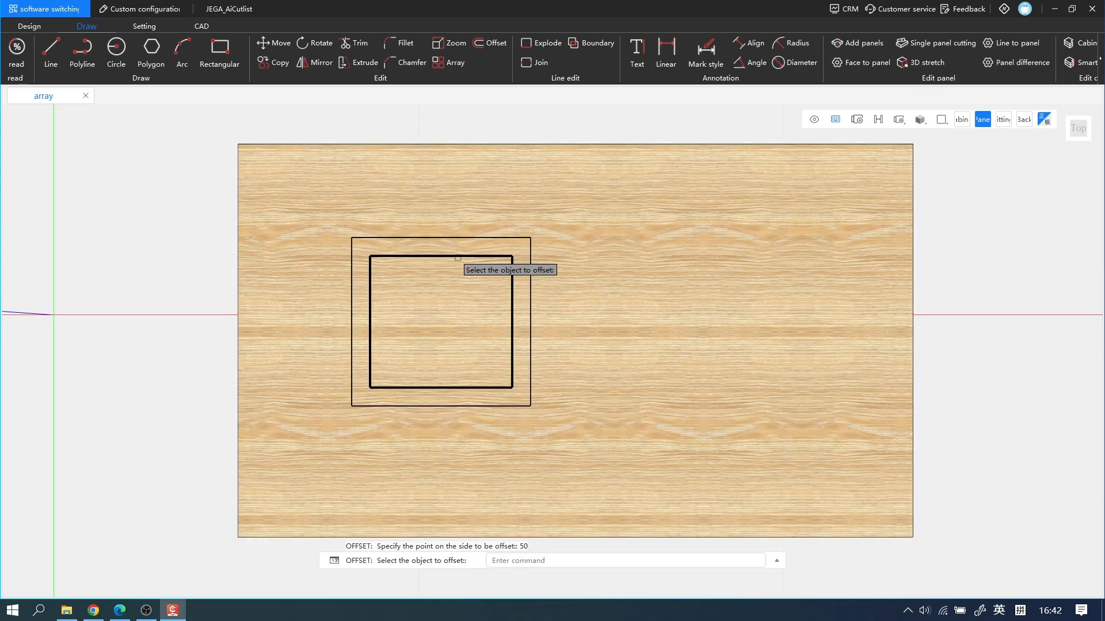
Offset the same source rectangle inward by 80
{"action": "left_click", "coordinate": [458, 258]}
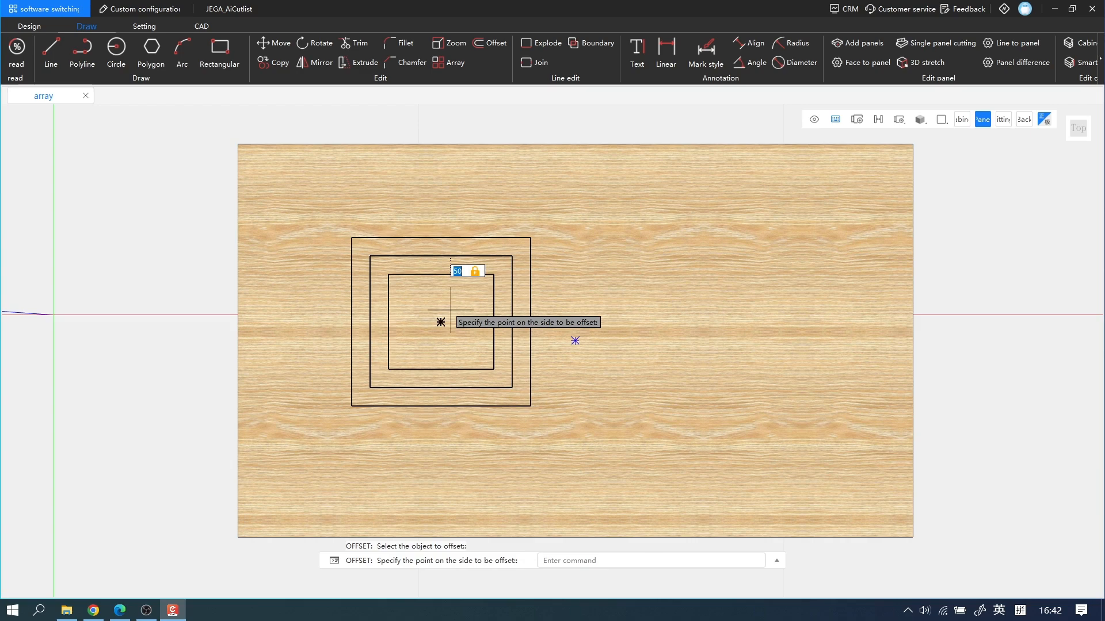
{"action": "type", "text": "80"}
{"action": "key", "text": "Return"}
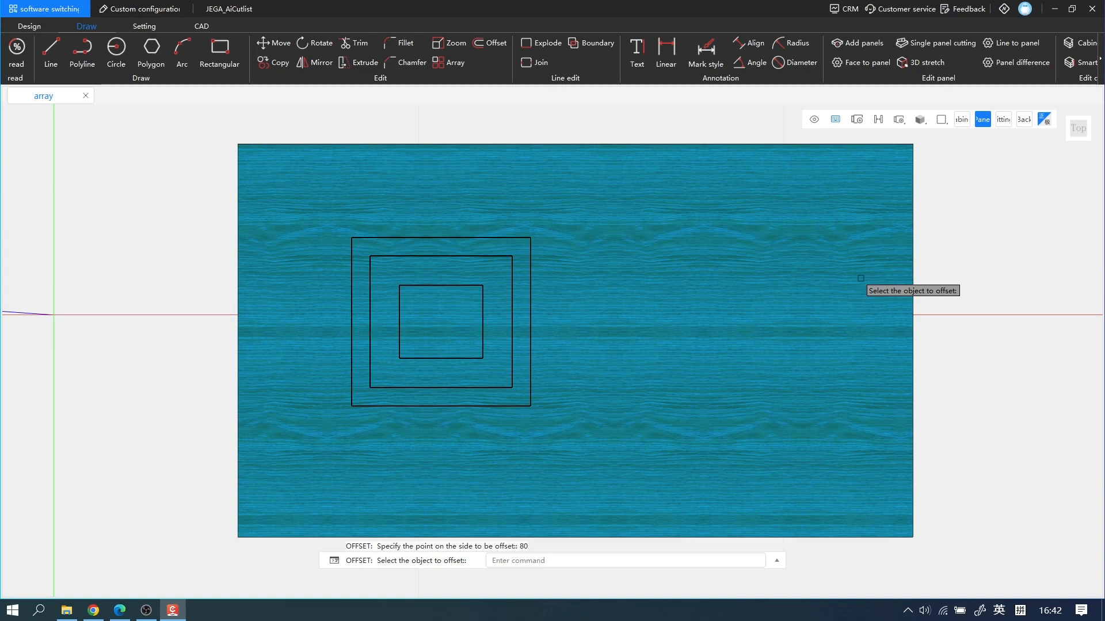
Offset the wooden panel's outline inward by 150 and end the Offset command
{"action": "left_click", "coordinate": [753, 345]}
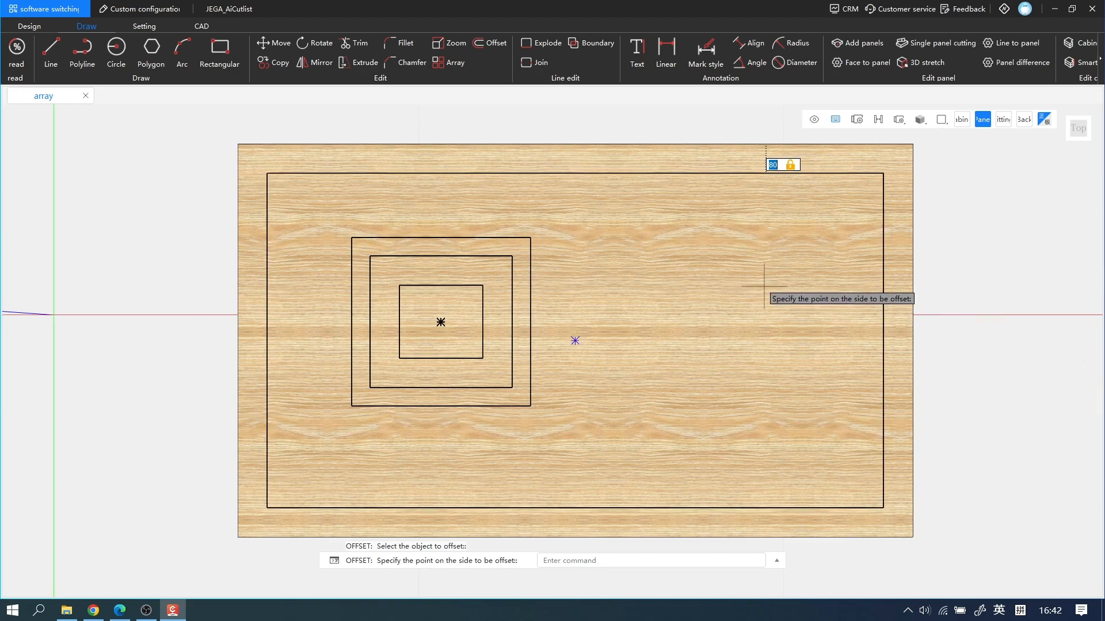
{"action": "type", "text": "150"}
{"action": "key", "text": "Return"}
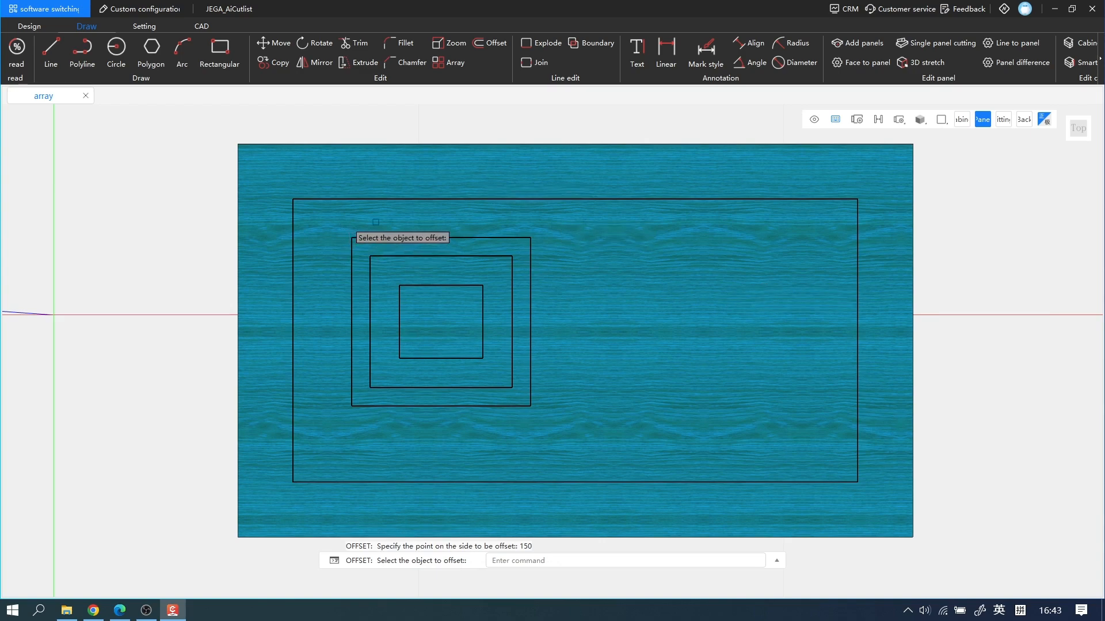
{"action": "key", "text": "Escape"}
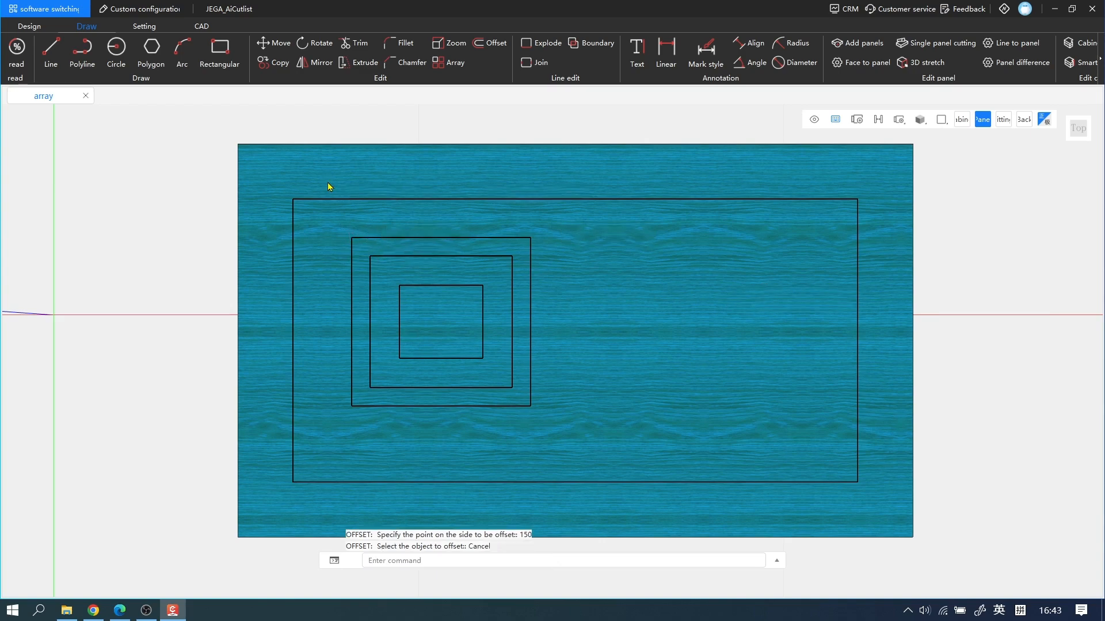
{"action": "key", "text": "Escape"}
{"action": "middle_click_drag", "start_coordinate": [946, 264], "coordinate": [872, 232]}
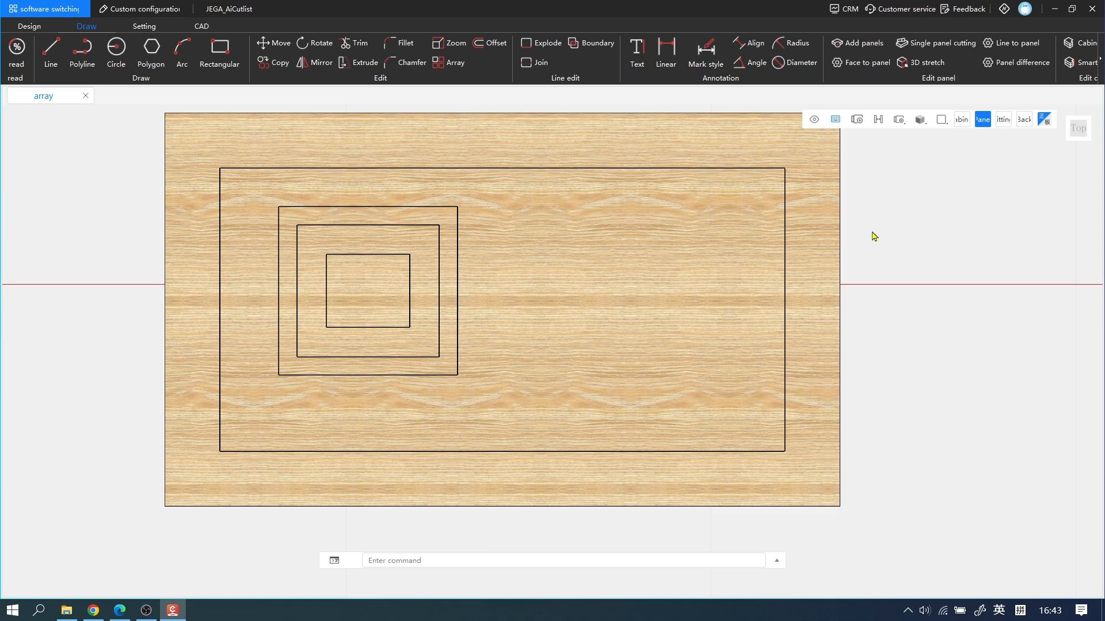